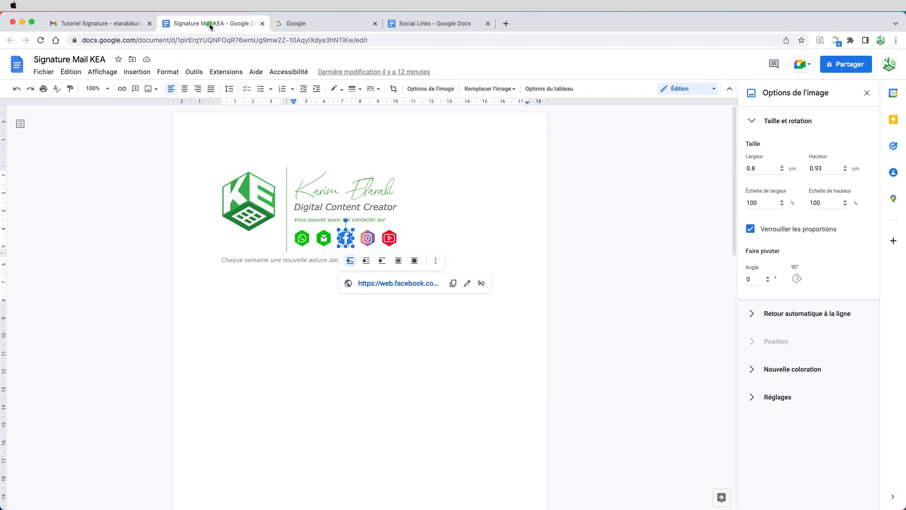
Step: Review the finished signature in the Signature Mail KEA document and in the sent Tutoriel Signature email in Gmail
click(275, 334)
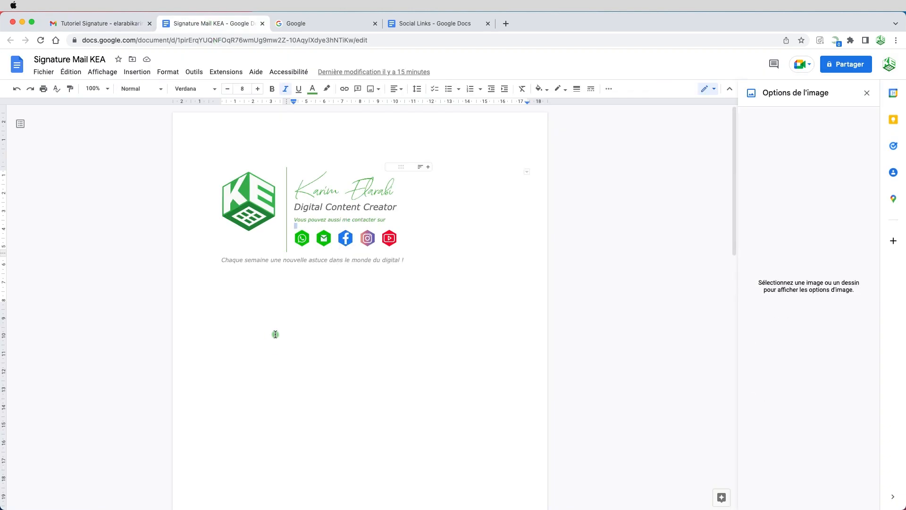
click(91, 25)
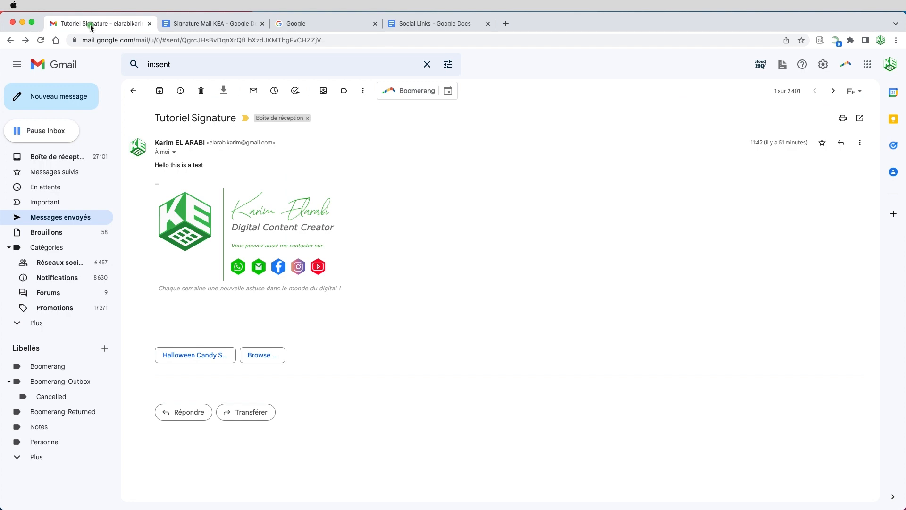
mouse_move(208, 250)
mouse_down()
mouse_move(347, 244)
mouse_move(198, 245)
mouse_up()
click(340, 242)
mouse_move(341, 242)
mouse_down()
mouse_move(342, 202)
mouse_move(229, 201)
mouse_up()
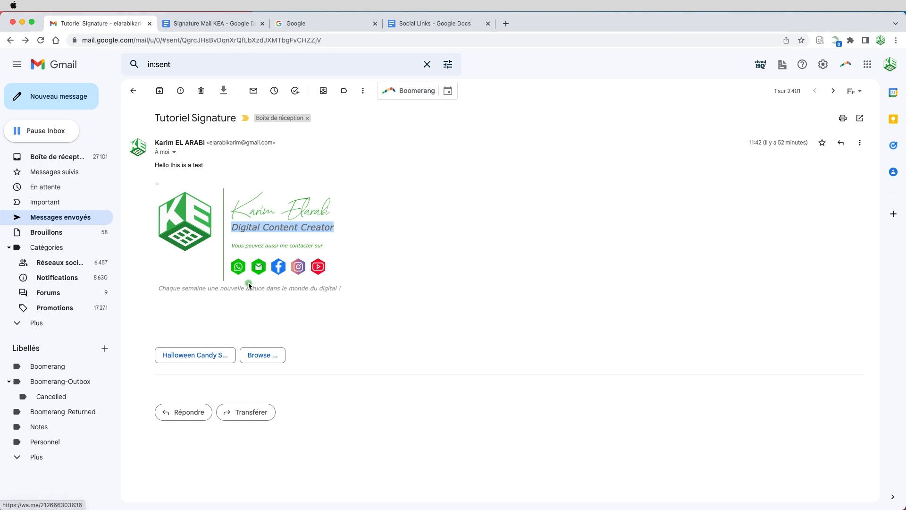
click(370, 301)
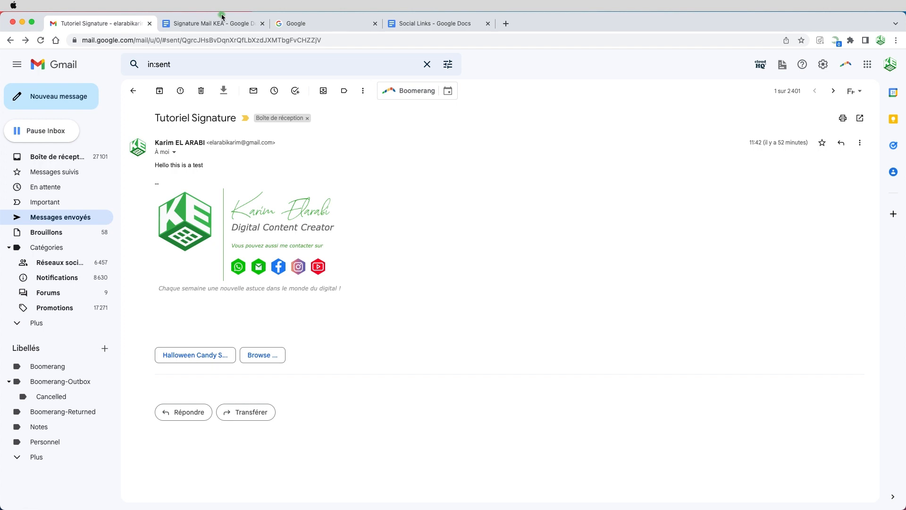
Step: Start a new email and place the screenshot image of the signature in its body
click(50, 97)
key(super+Tab)
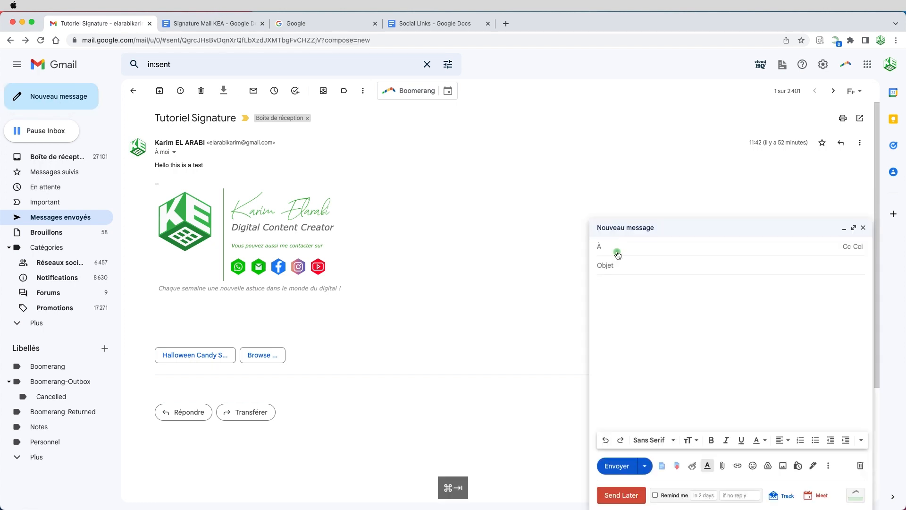
mouse_move(460, 75)
mouse_down()
mouse_move(472, 110)
mouse_move(657, 273)
mouse_move(645, 316)
mouse_move(651, 293)
mouse_up()
key(super+Tab)
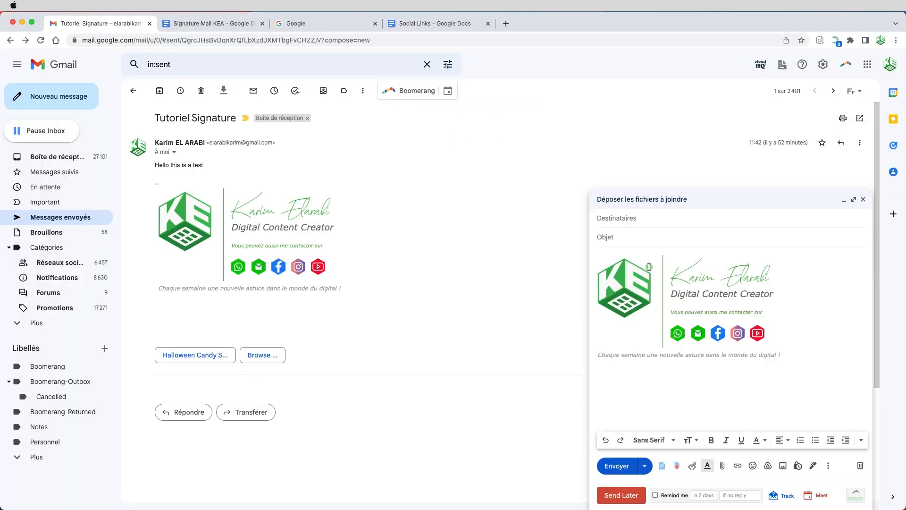
Step: Compare the signature image in the draft with the linked icons of the sent signature, and minimize the draft
click(650, 328)
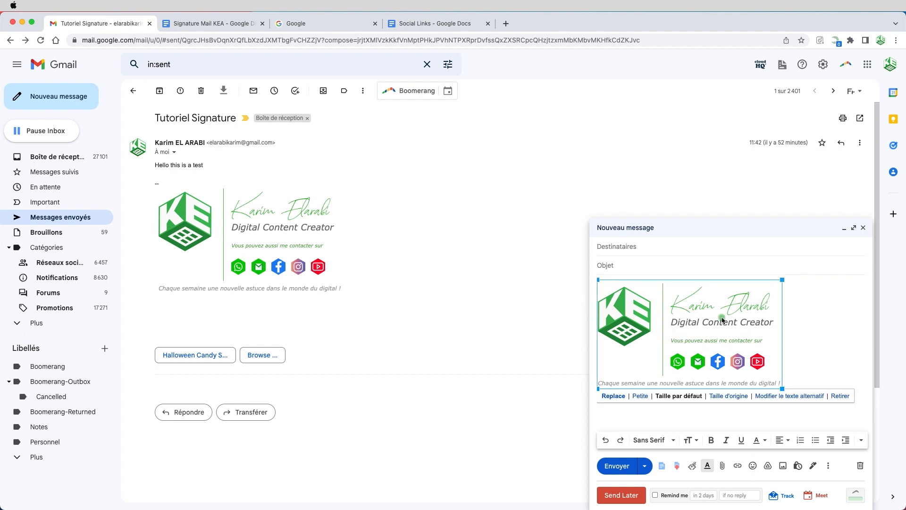
click(822, 311)
click(670, 309)
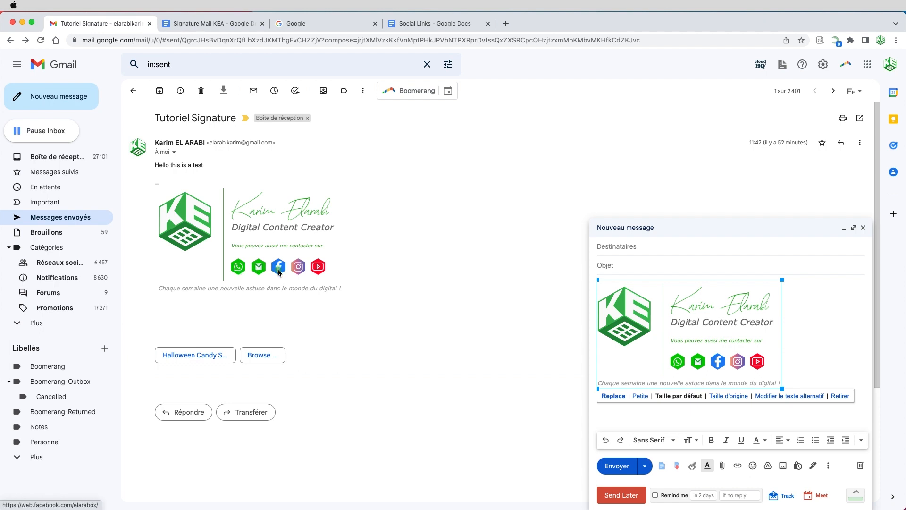
click(283, 291)
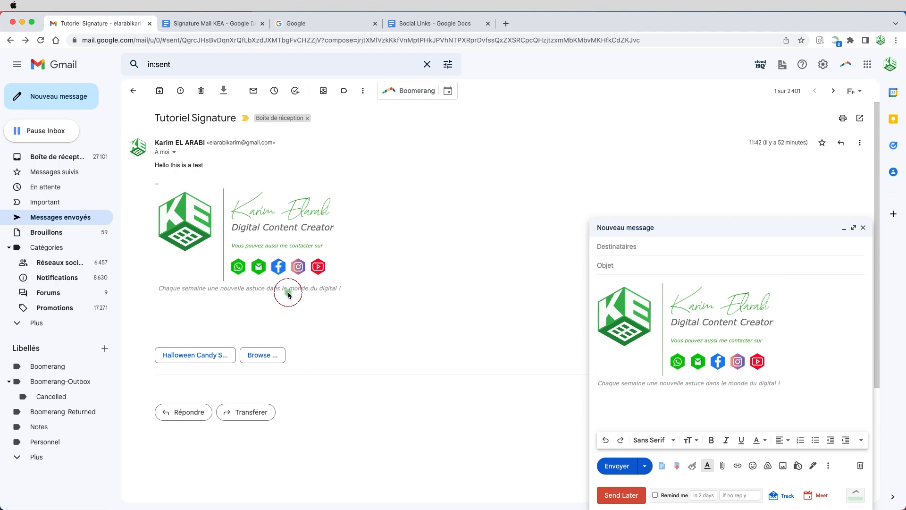
click(843, 228)
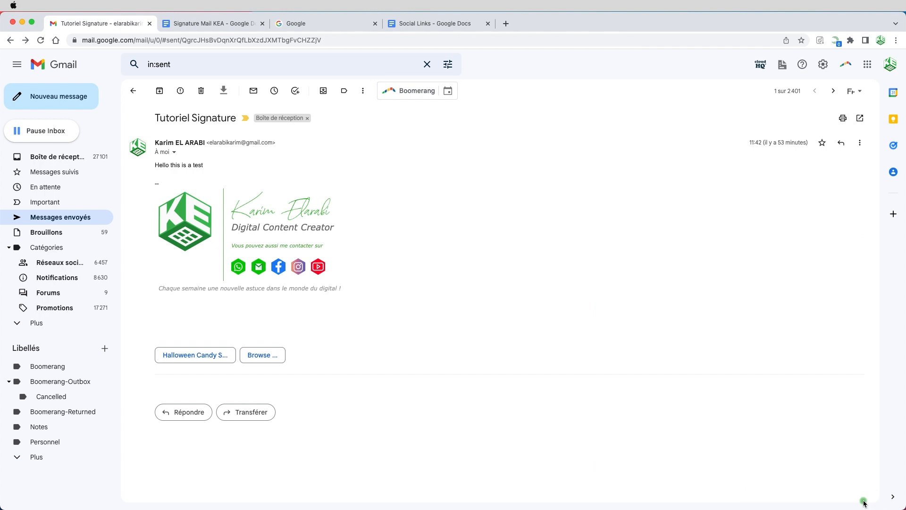
Step: Switch to the Tuto Signature folder in Finder and preview Logo_KEA.png and Signature_KEA_Transparent.png
click(213, 23)
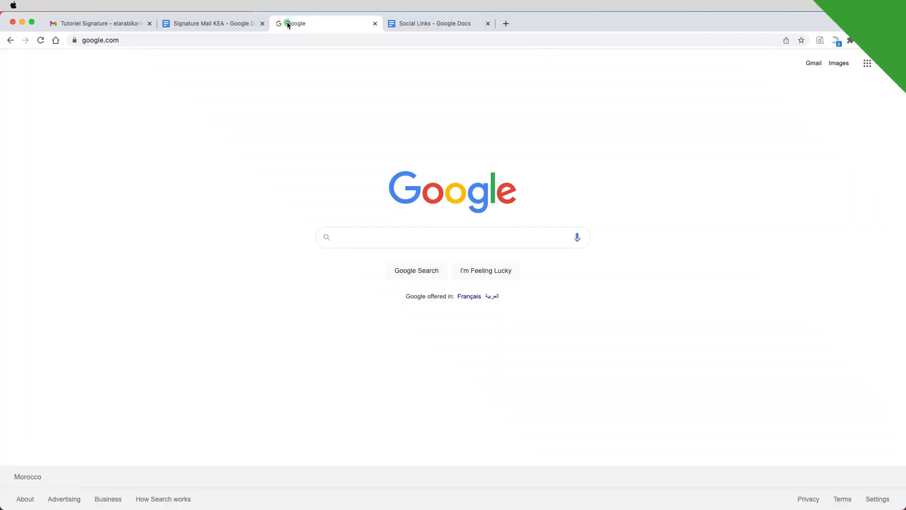
click(287, 24)
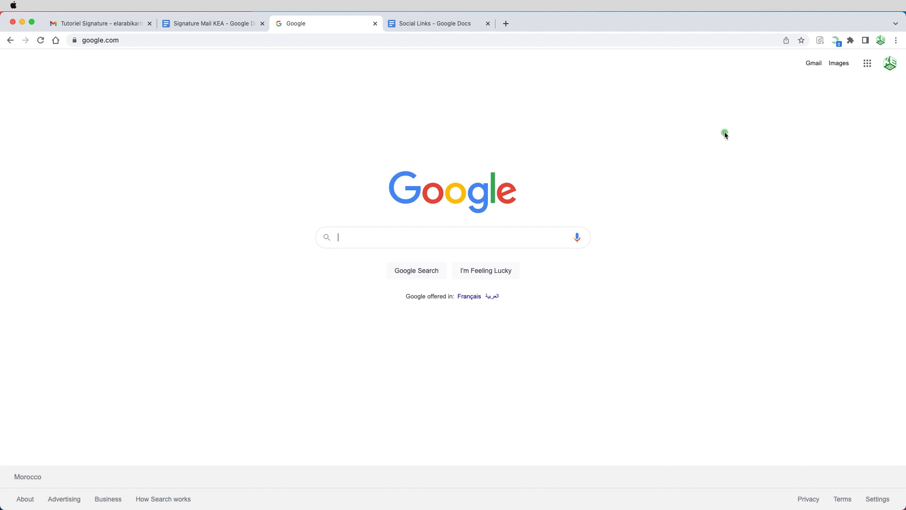
click(243, 21)
click(311, 23)
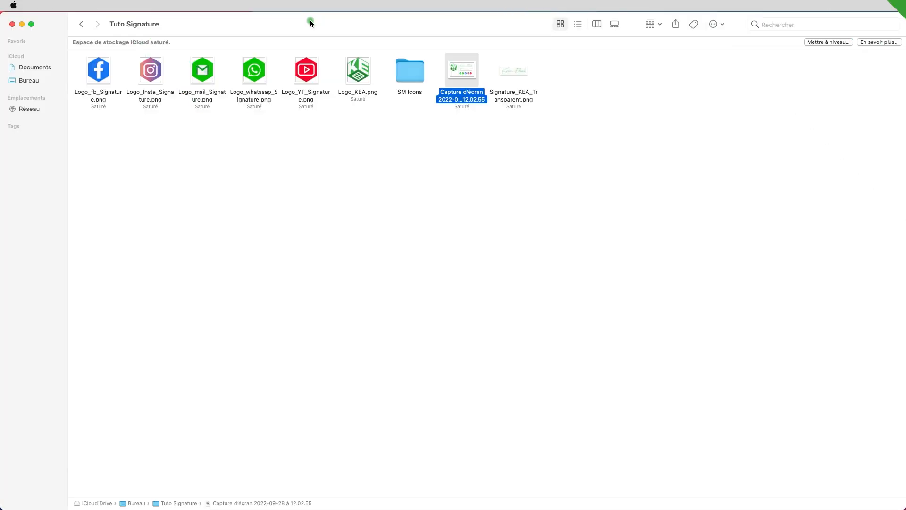
click(355, 83)
key(space)
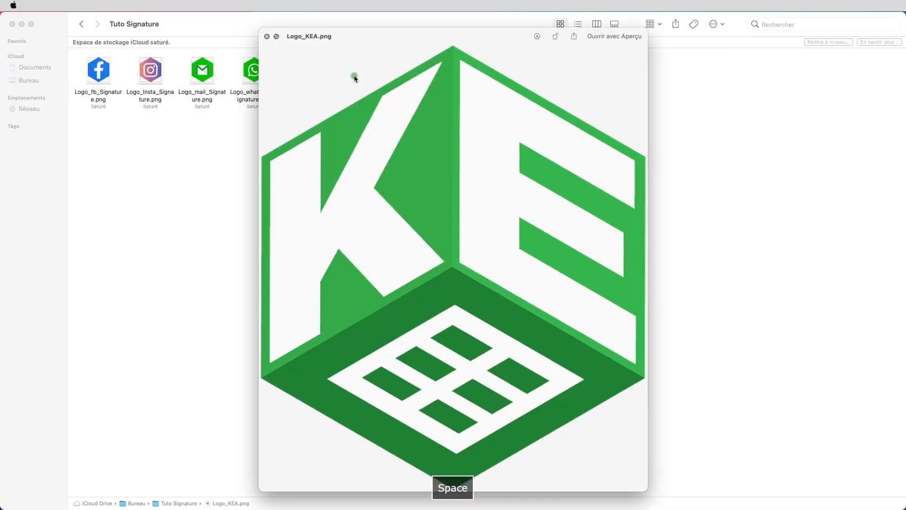
key(space)
click(508, 72)
key(space)
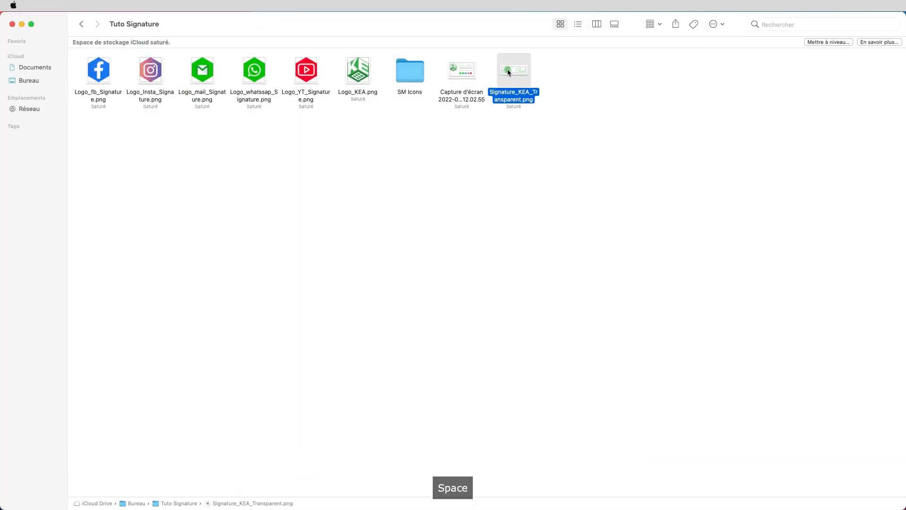
key(space)
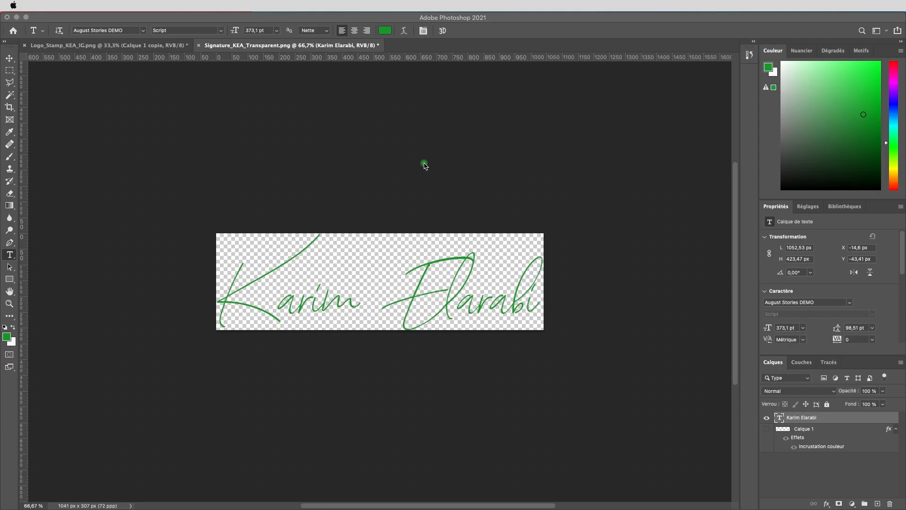
Step: Examine the green handwritten name text in Signature_KEA_Transparent.png in Photoshop
click(284, 303)
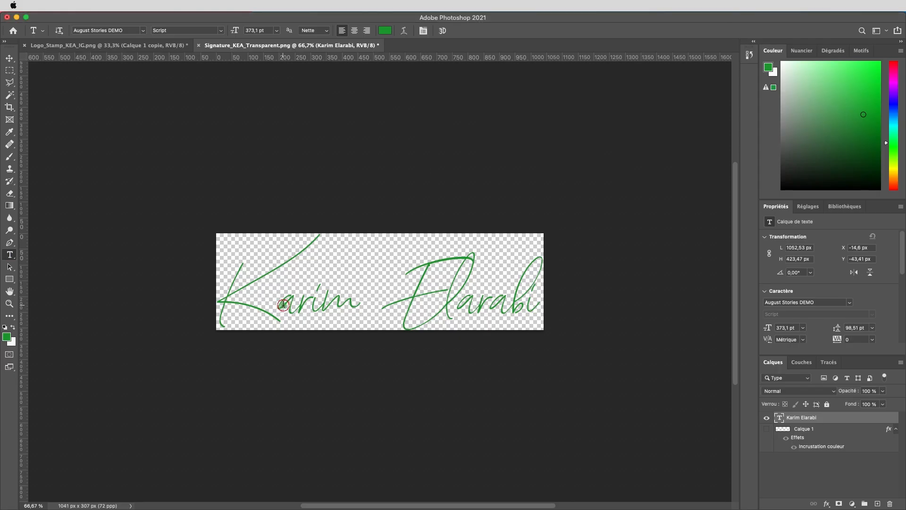
click(380, 304)
key(super+a)
text(Karim Elarabi)
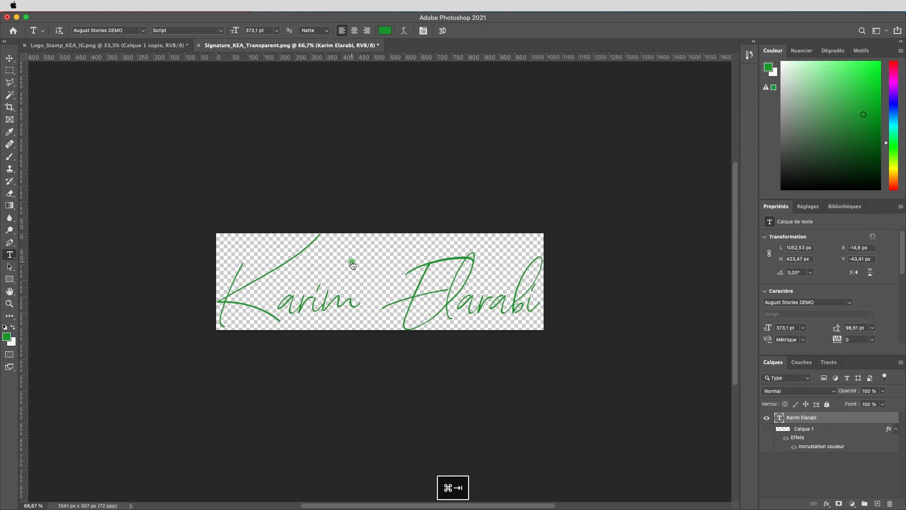
Step: Return to the Tuto Signature folder in Finder and preview the Facebook, WhatsApp and Instagram signature logos
key(super+Tab)
key(super+Tab)
click(99, 70)
key(space)
key(space)
click(250, 75)
key(space)
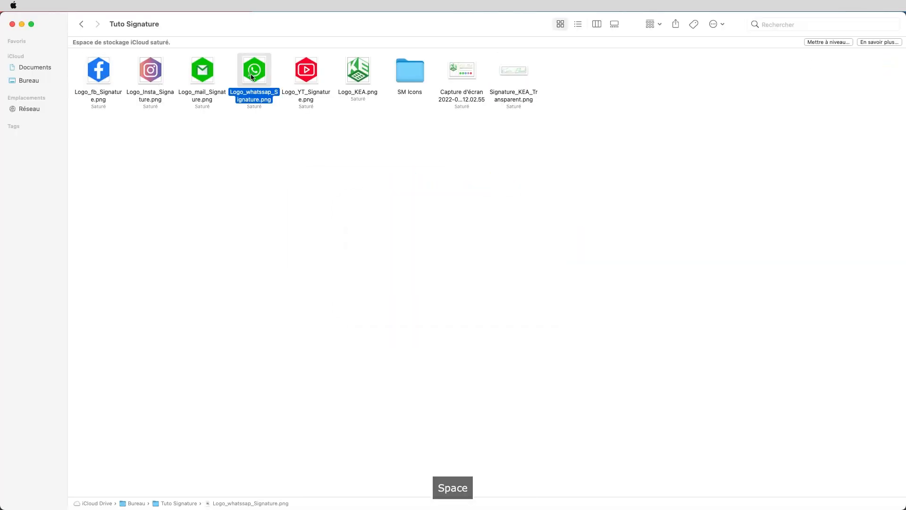
key(space)
click(148, 75)
key(space)
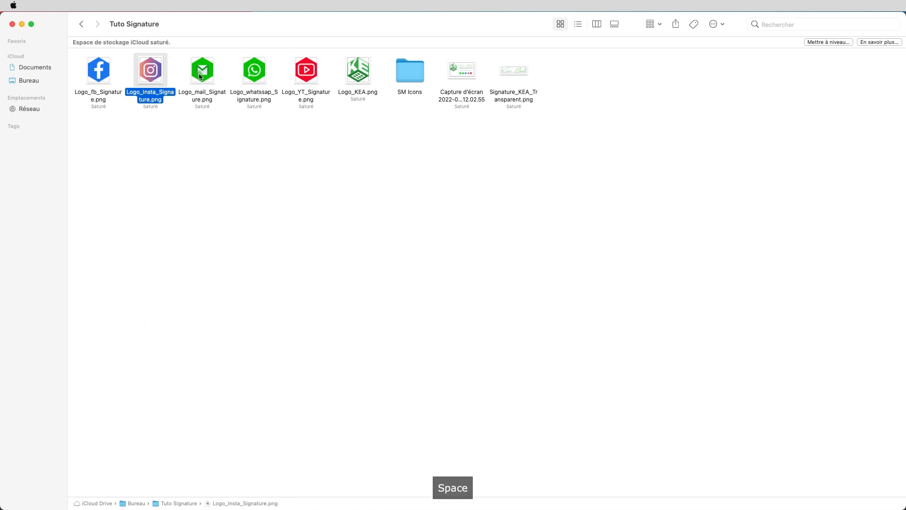
key(space)
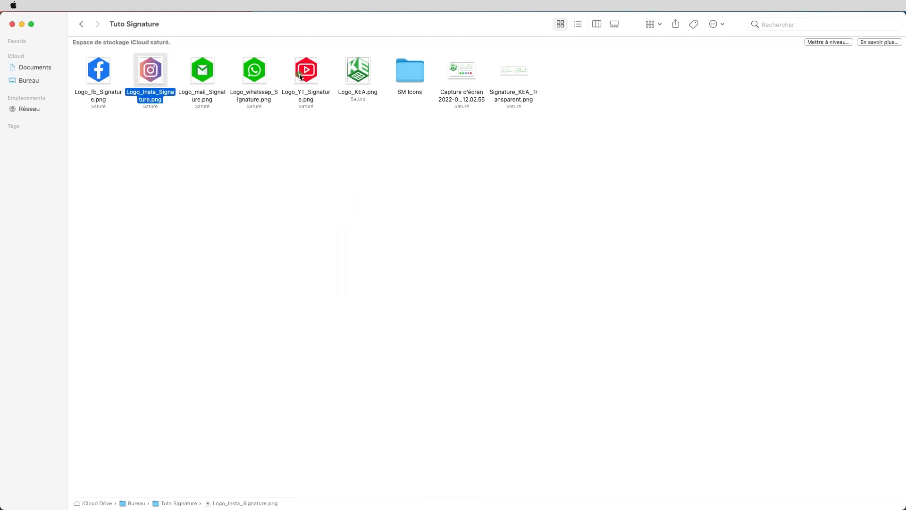
Step: Look through the social media icons in the SM Icons folder and return to the Tuto Signature folder
double_click(406, 72)
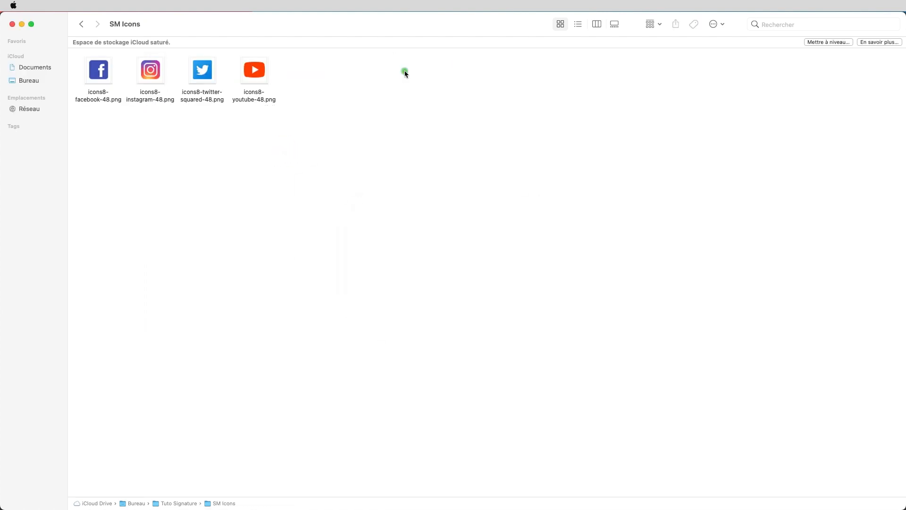
click(150, 71)
click(312, 69)
click(81, 24)
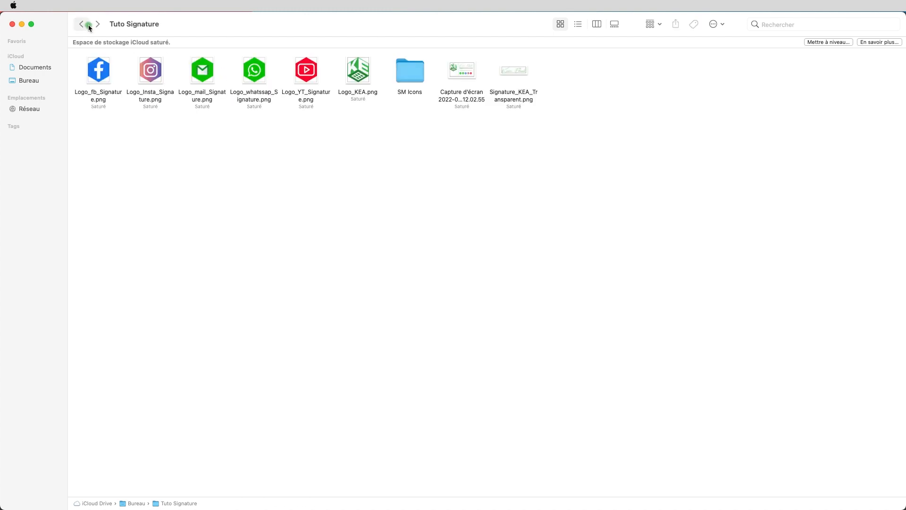
Step: Switch to Chrome, open Google Docs from the Google home page's apps and create a blank document
key(super+Tab)
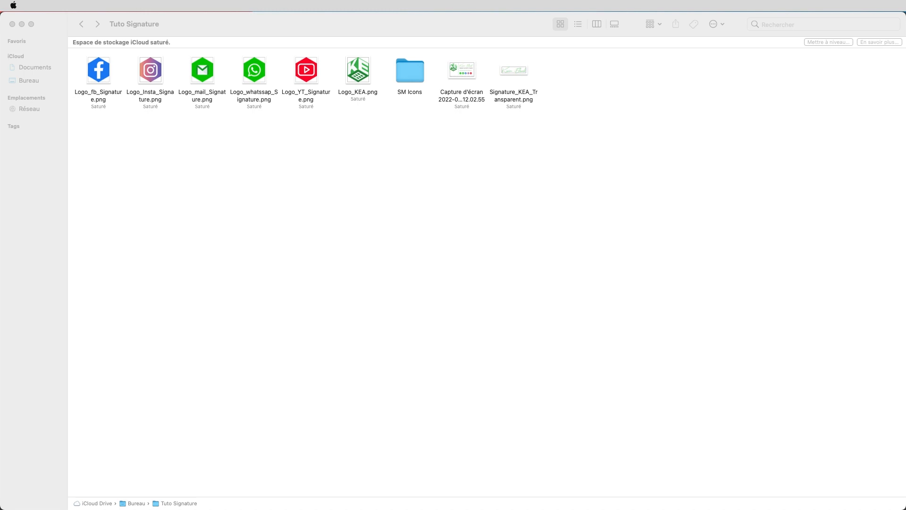
key(super+Tab)
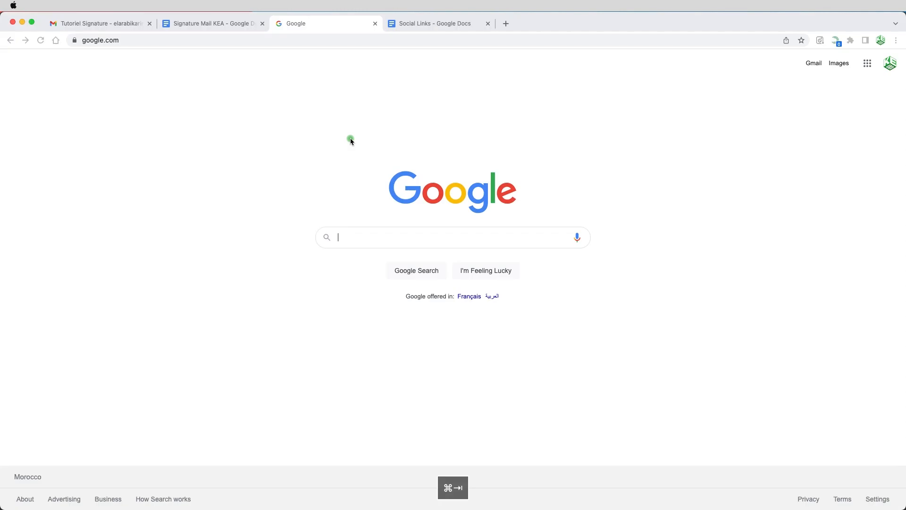
click(204, 25)
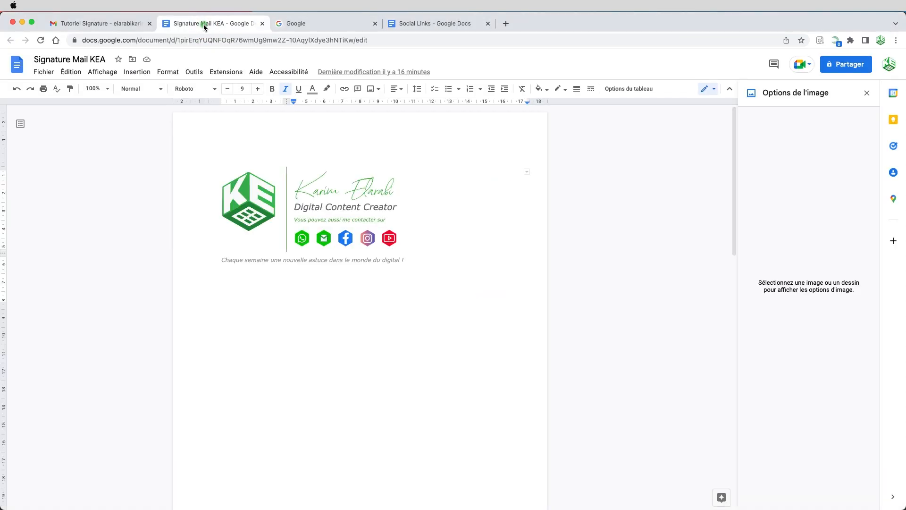
click(304, 26)
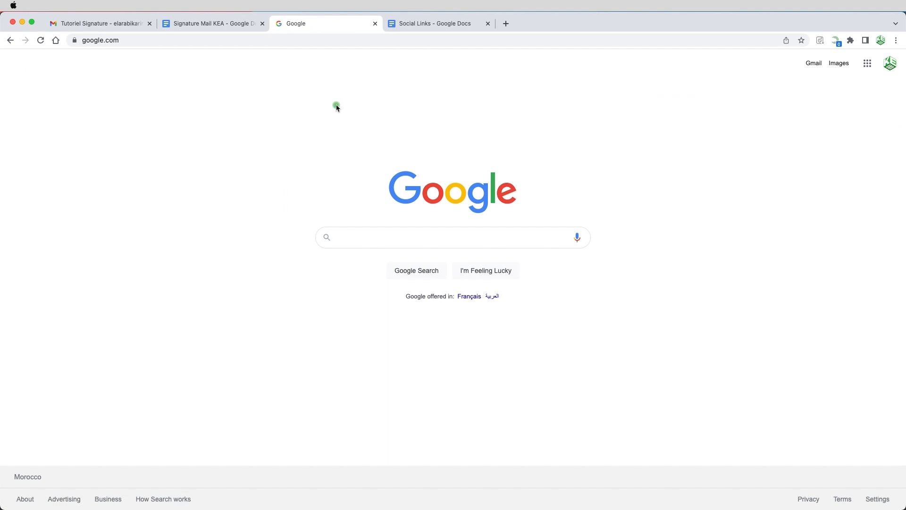
click(869, 66)
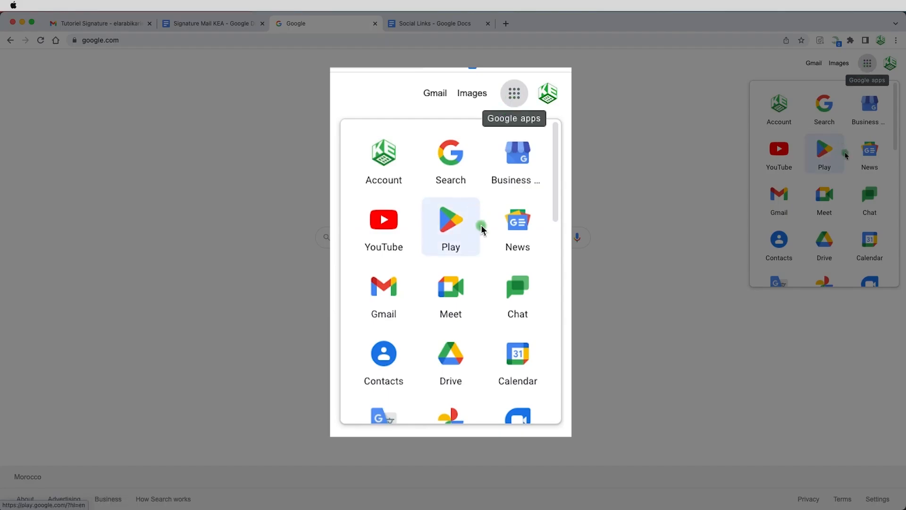
scroll(824, 239, down, 3)
drag(896, 141, 897, 203)
click(823, 163)
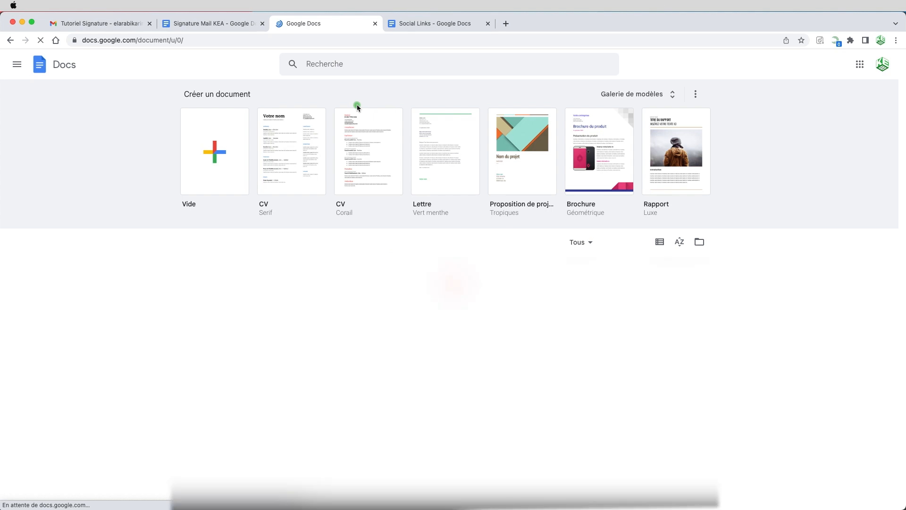
click(213, 153)
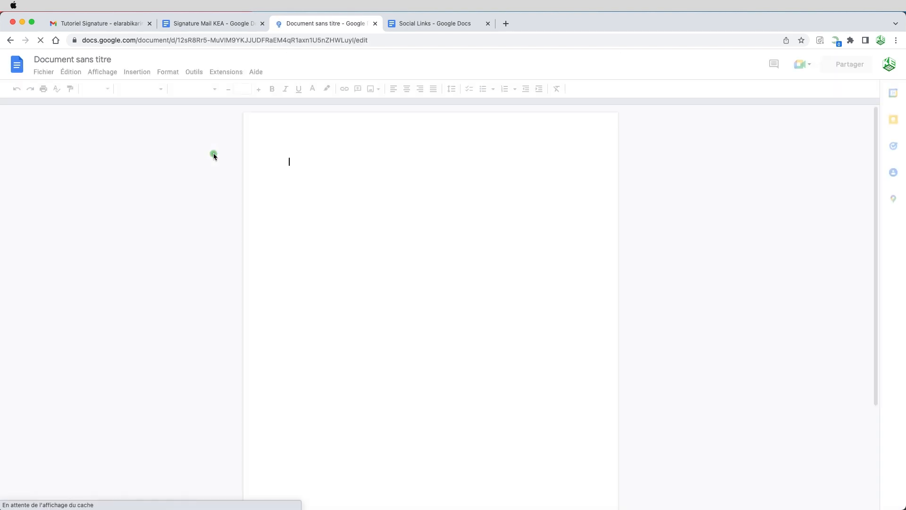
Step: Name the new document "Tutoriel Signature" and place the cursor in its empty body
click(83, 60)
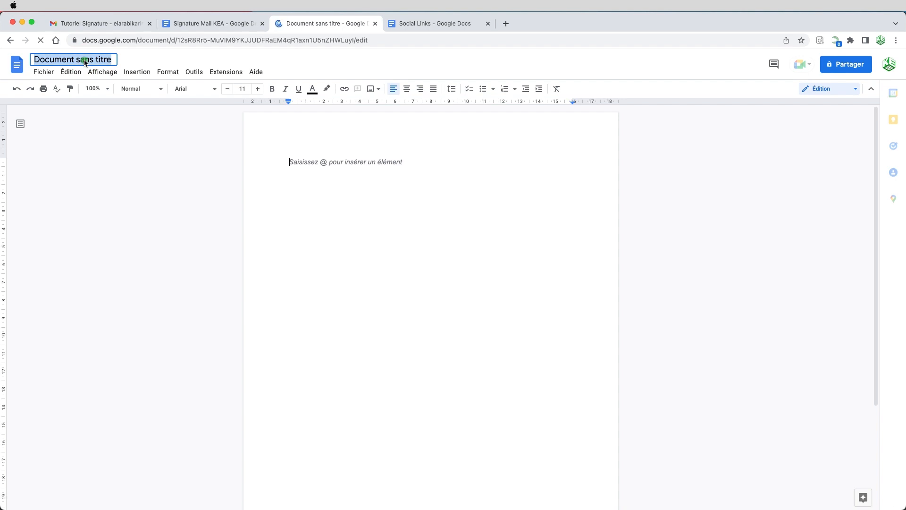
text(Tutoriel Signature)
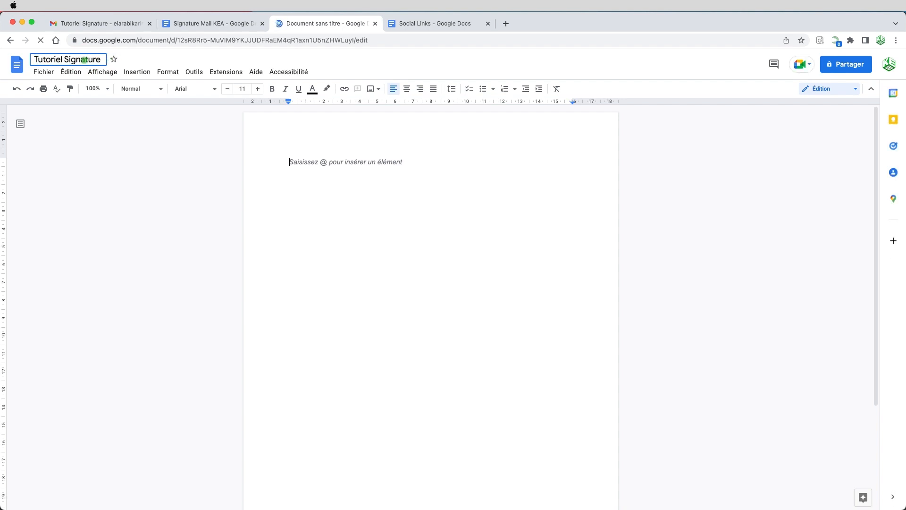
click(108, 143)
click(299, 165)
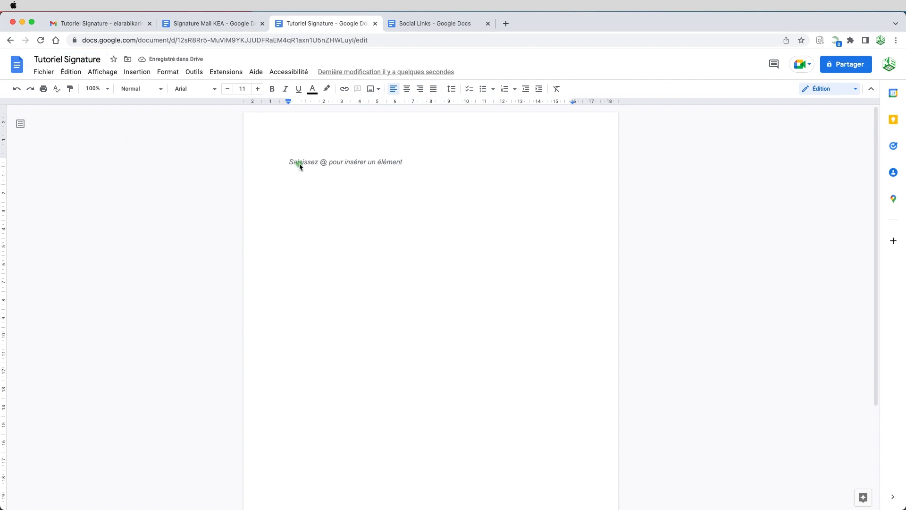
Step: Insert the signature screenshot (Capture d'écran, 12.02.55) from the Tuto Signature folder into the document and place the cursor below it
key(super+Tab)
key(super+Tab)
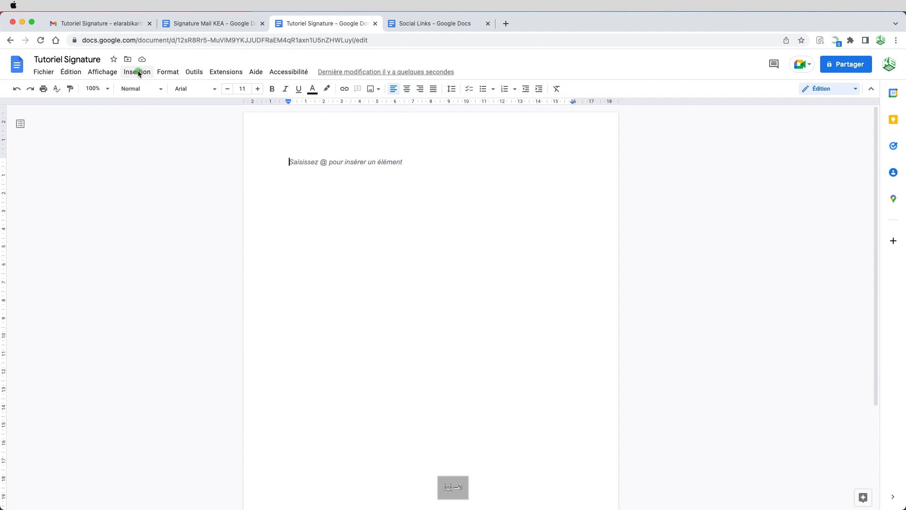
click(139, 73)
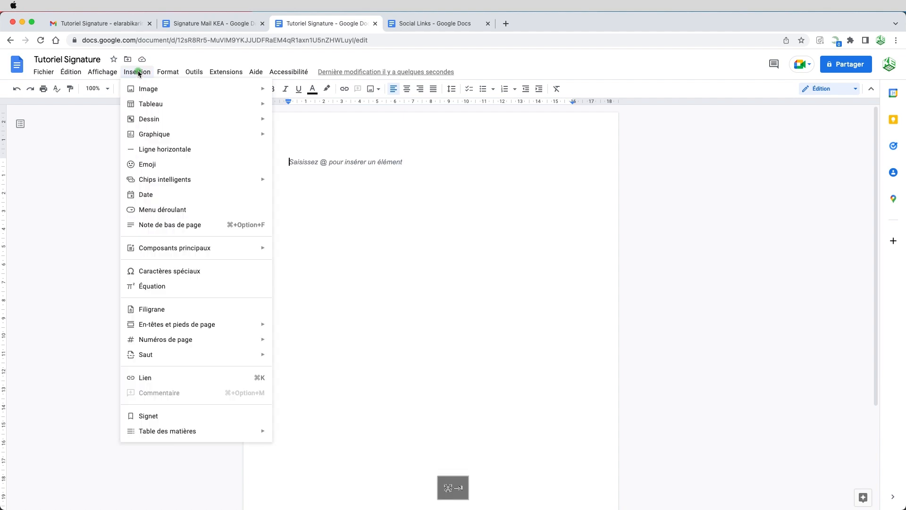
mouse_move(163, 90)
click(311, 91)
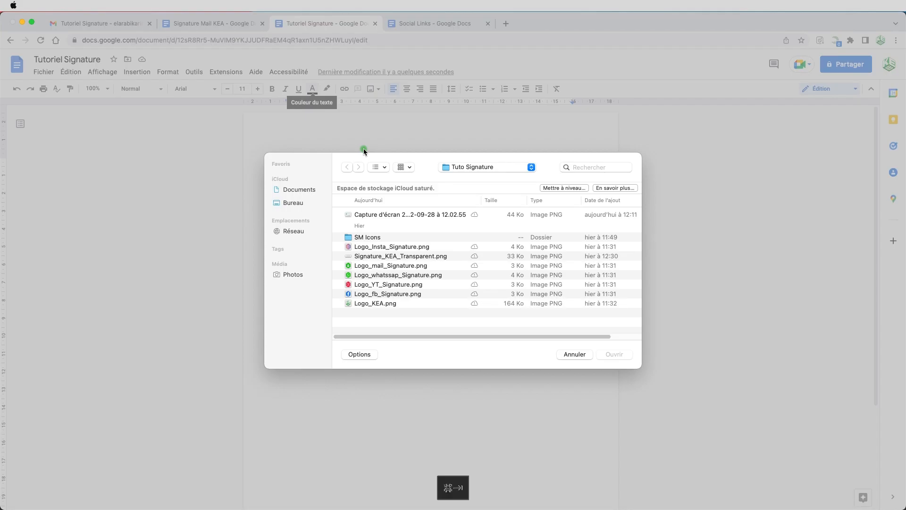
click(395, 214)
click(614, 355)
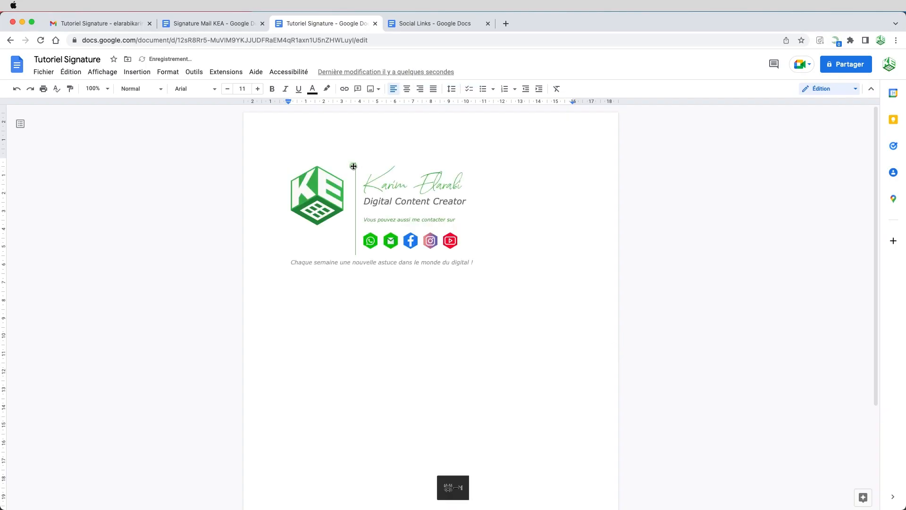
click(506, 229)
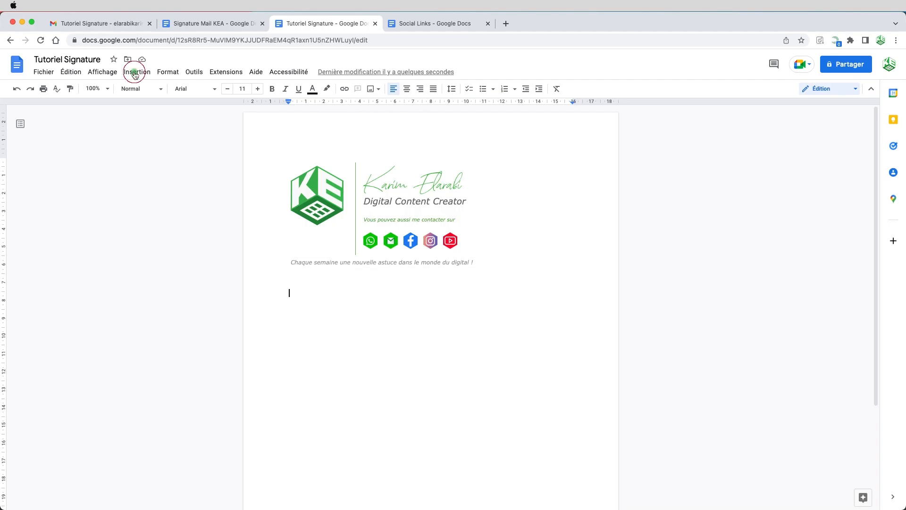
Step: Insert a 2 x 2 table below the screenshot and merge the two cells of its second row
click(135, 73)
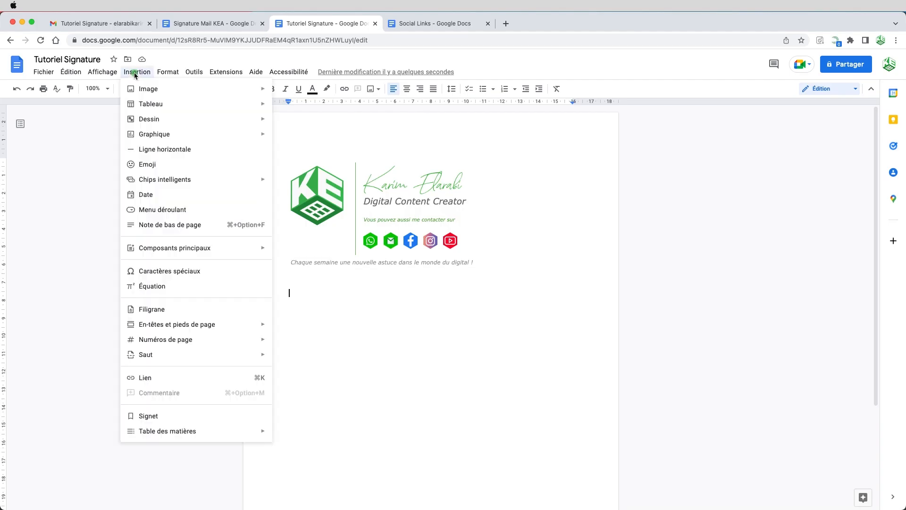
mouse_move(152, 104)
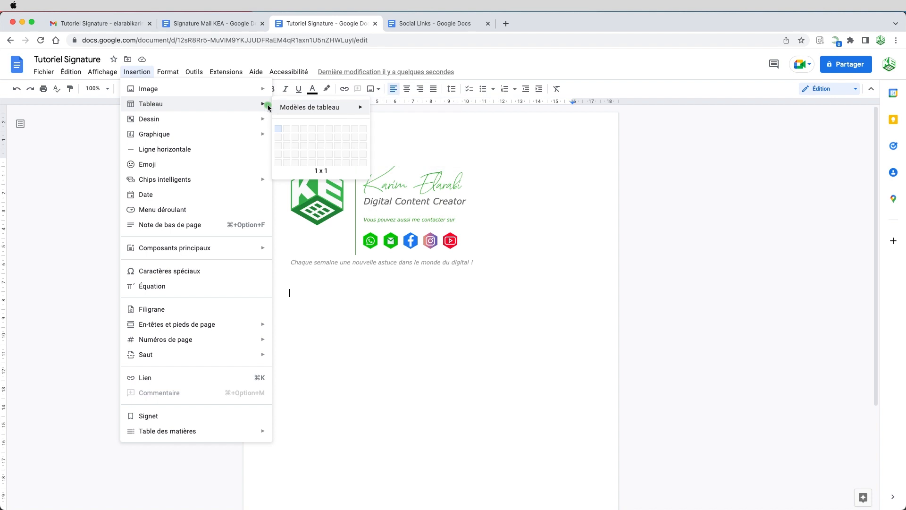
click(286, 137)
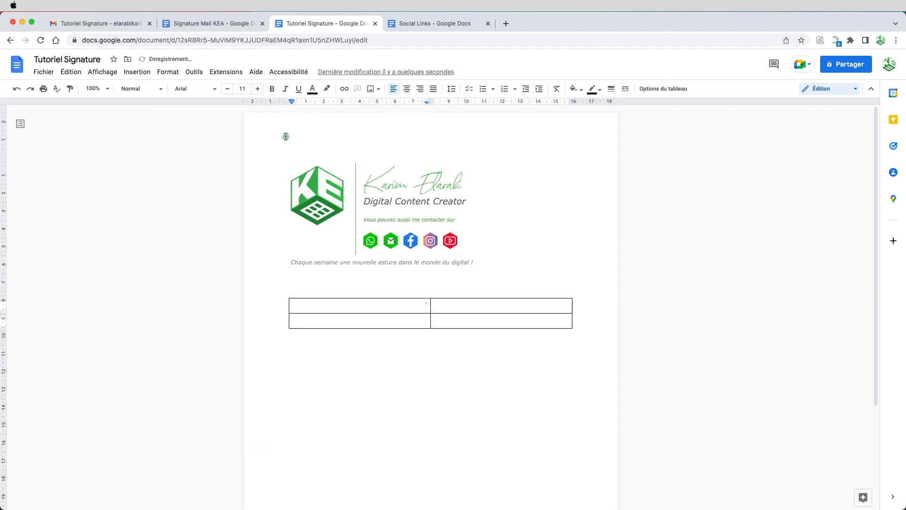
drag(331, 320, 520, 319)
right_click(519, 319)
click(562, 414)
Step: Insert the Logo_KEA.png image from the computer into the table's upper-left cell
click(297, 305)
click(140, 72)
mouse_move(146, 90)
click(317, 91)
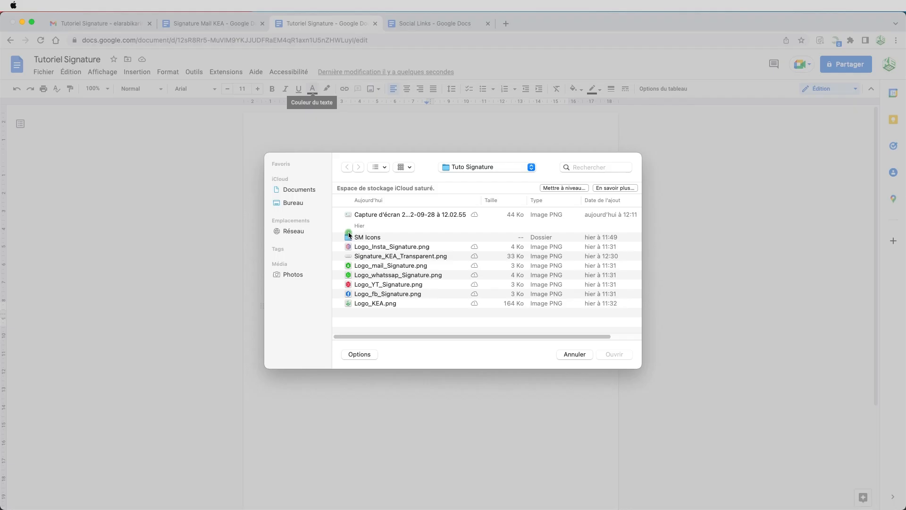
click(465, 307)
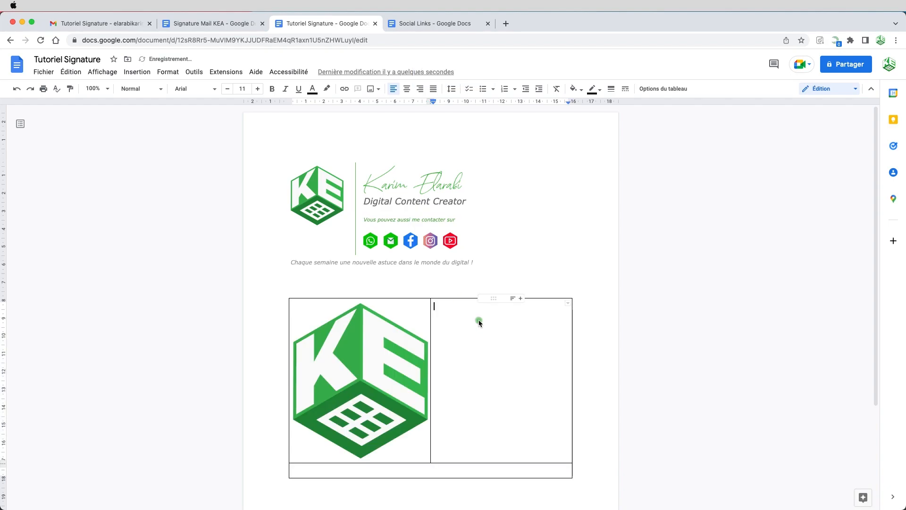
Step: Set the width of the logo in the table to 2.8 cm
click(359, 353)
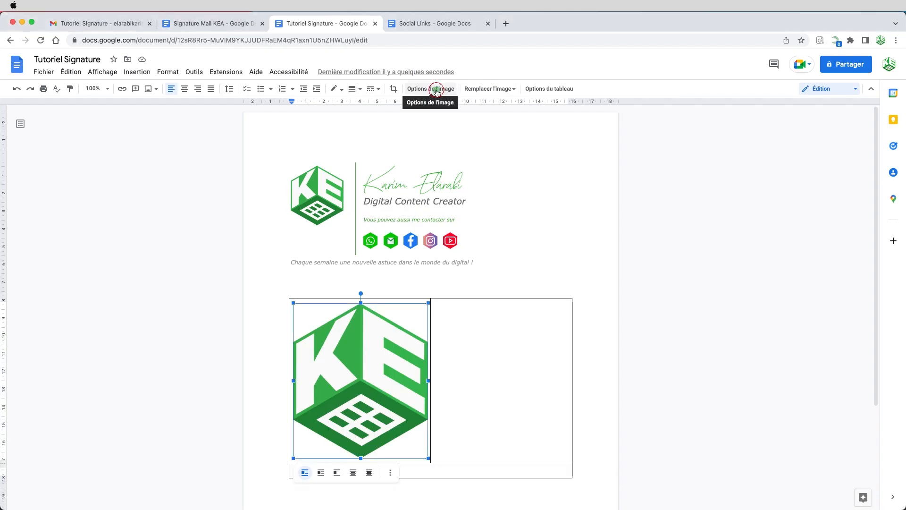
click(431, 89)
double_click(761, 168)
text(2.8)
Step: Insert Signature_KEA_Transparent.png from the computer into the table's upper-right cell
click(444, 313)
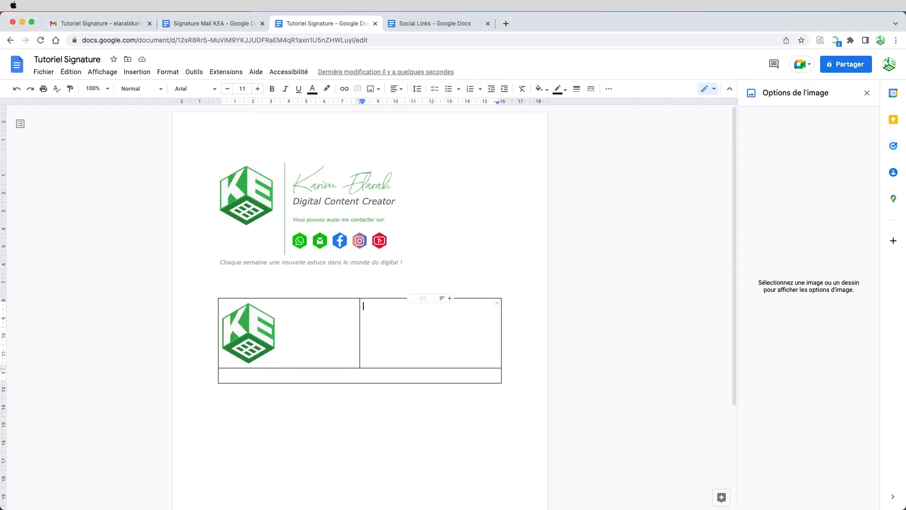
click(139, 72)
mouse_move(141, 87)
click(340, 90)
click(396, 257)
click(620, 355)
Step: Set the handwritten-name image's width to 5.55 cm and narrow the table's first column to fit the logo
click(412, 325)
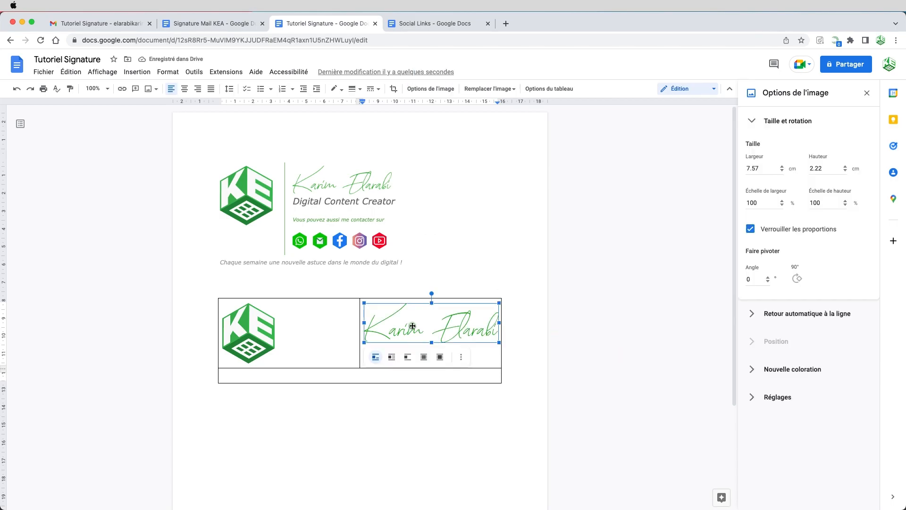
drag(760, 169, 744, 169)
text(5.55)
click(645, 288)
drag(360, 316, 285, 316)
double_click(463, 316)
Step: Add the line "Digital Content Creator" beneath the handwritten name in the table
click(399, 321)
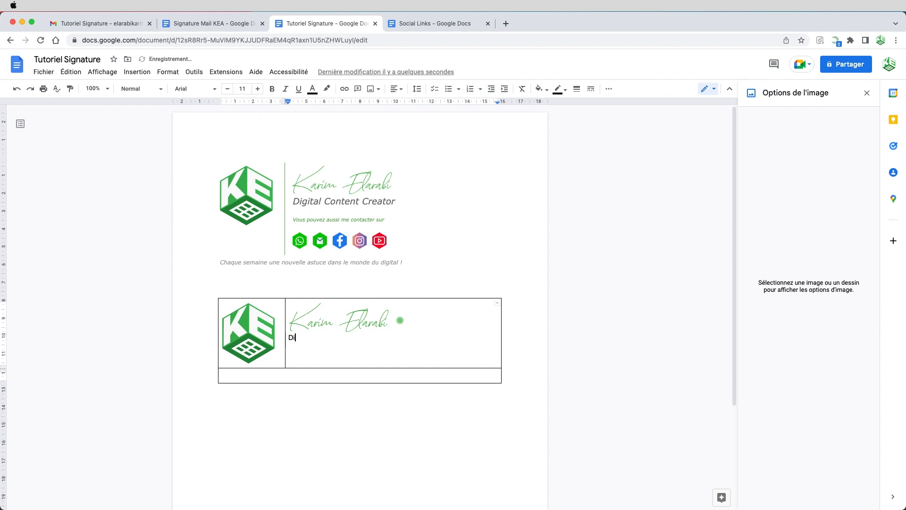
text(Digital Co)
text(ntent Cre)
text(or)
Step: Format "Digital Content Creator" in the table as Verdana, dark grey, italic, size 14
key(shift+super+Left)
click(199, 89)
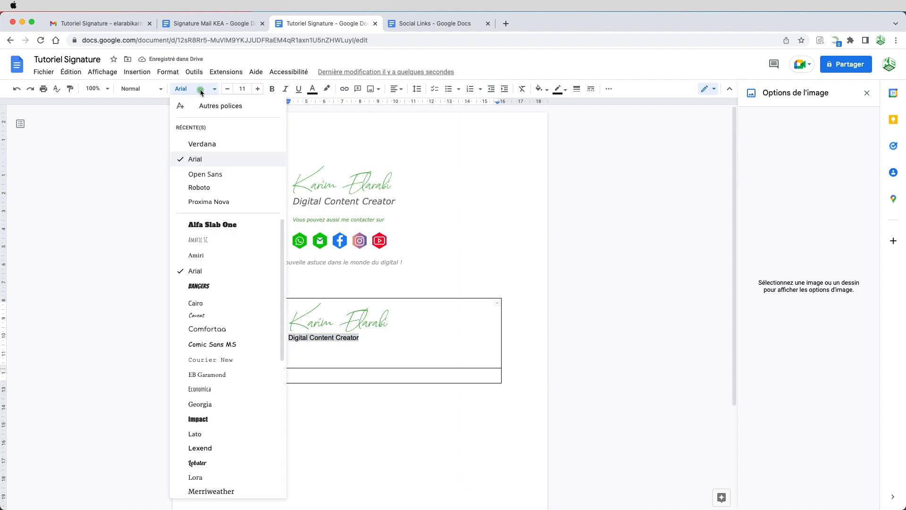
click(203, 144)
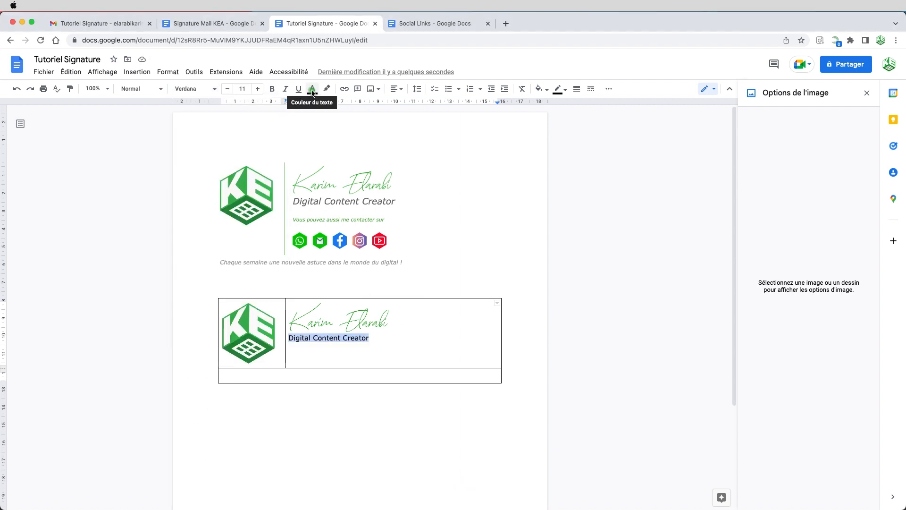
click(312, 90)
click(338, 137)
click(285, 89)
click(242, 89)
click(242, 165)
Step: Add the line "Vous pouvez aussi me contacter sur" beneath the job title in the table
click(402, 344)
key(Return)
text(Vous pouvez auss)
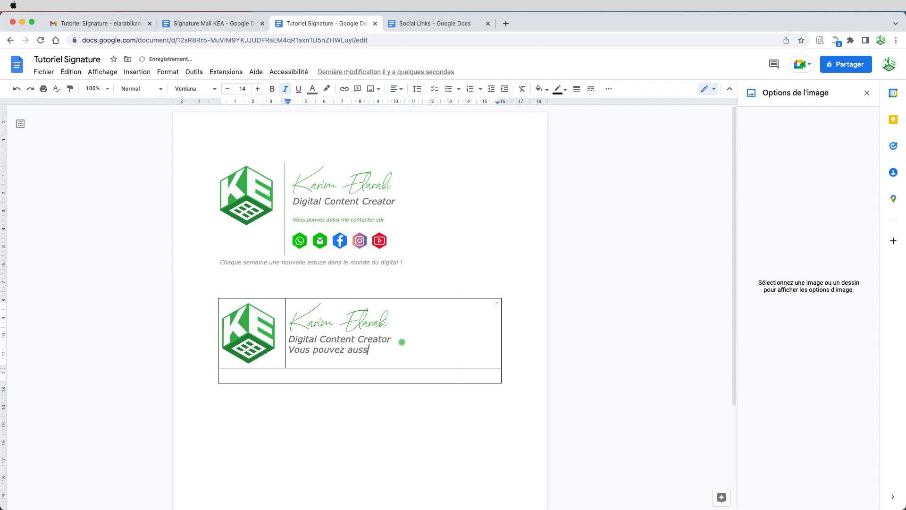
text(i me contacter sur)
Step: Set the "Vous pouvez aussi me contacter sur" line to font size 8 and green text
key(shift+super+Left)
click(242, 89)
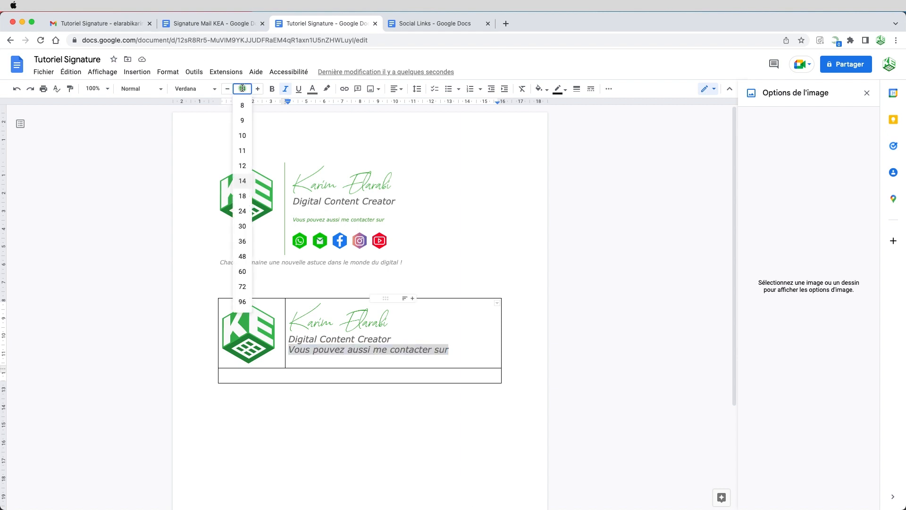
click(243, 105)
click(311, 89)
click(358, 193)
Step: Add an empty line above the contact line and start a new line below it
click(401, 345)
click(290, 348)
key(Return)
click(407, 360)
key(Return)
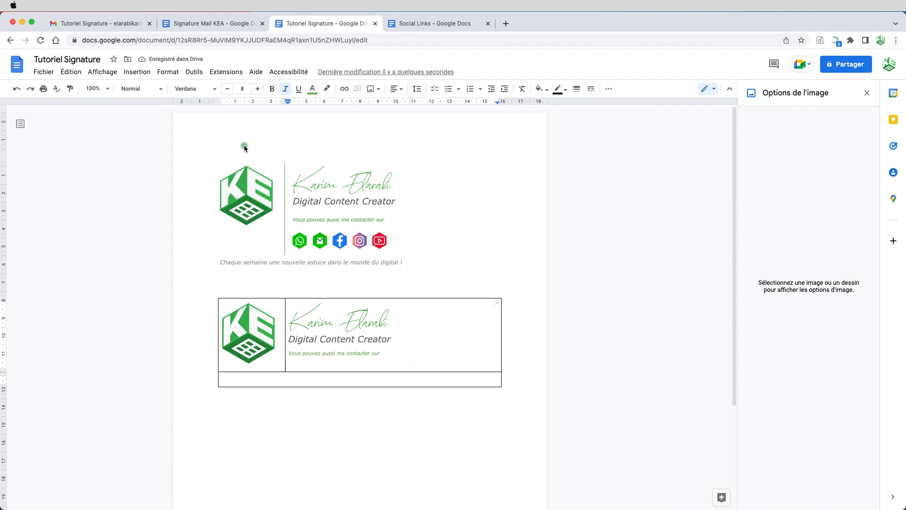
Step: Insert the WhatsApp, mail, Facebook, Instagram and YouTube signature logos together from the Tuto Signature folder beneath the contact line
click(140, 72)
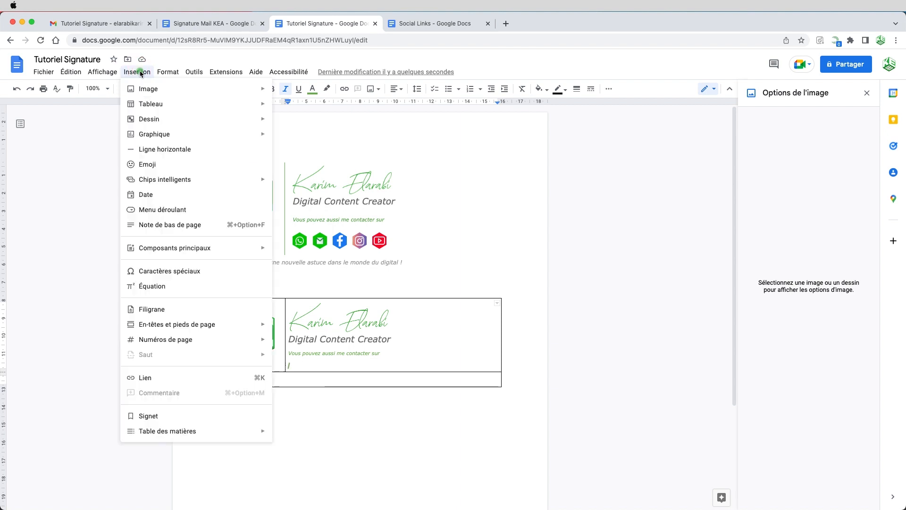
mouse_move(149, 90)
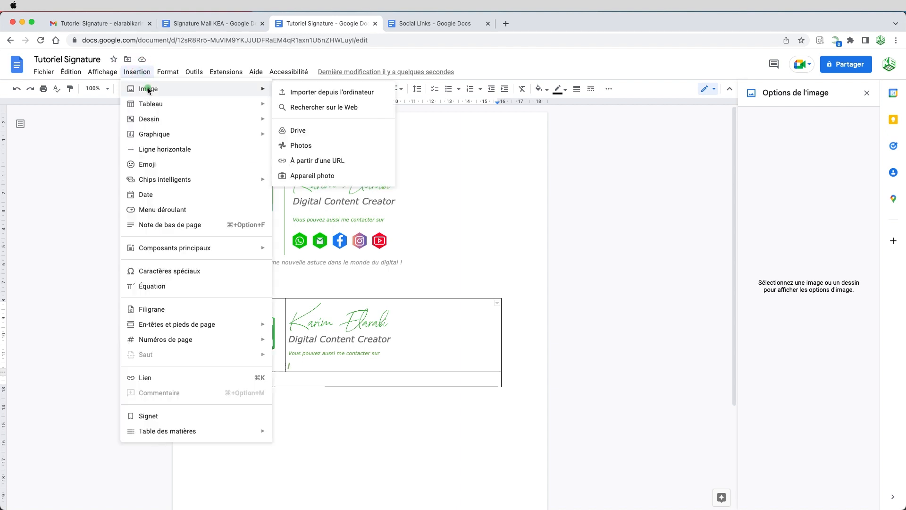
click(305, 93)
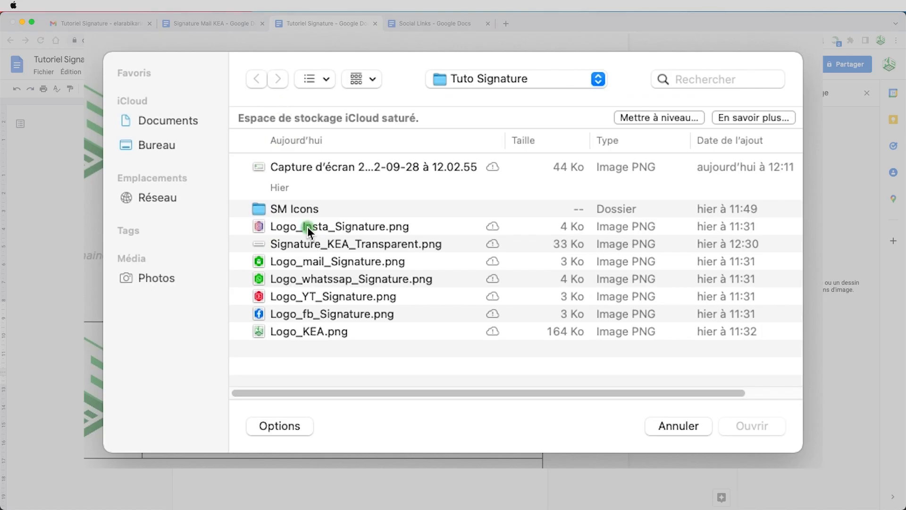
click(305, 279)
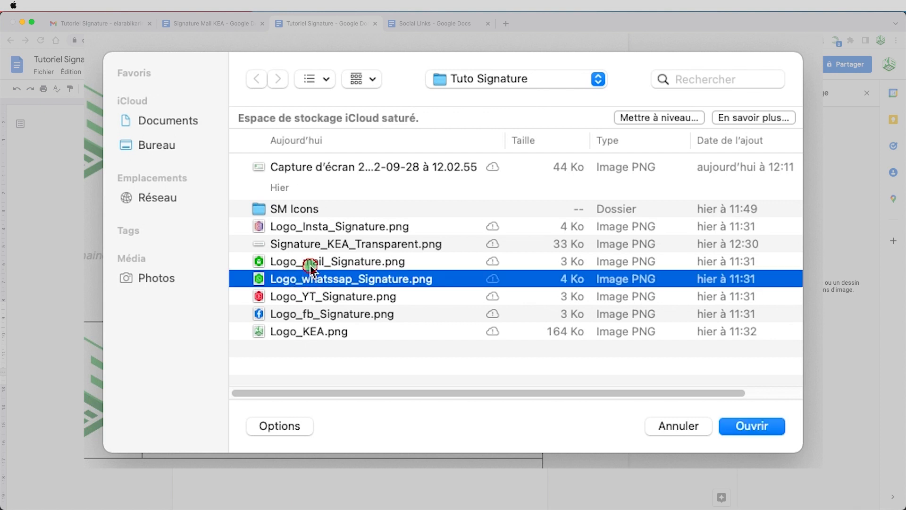
super+click(305, 262)
super+click(304, 315)
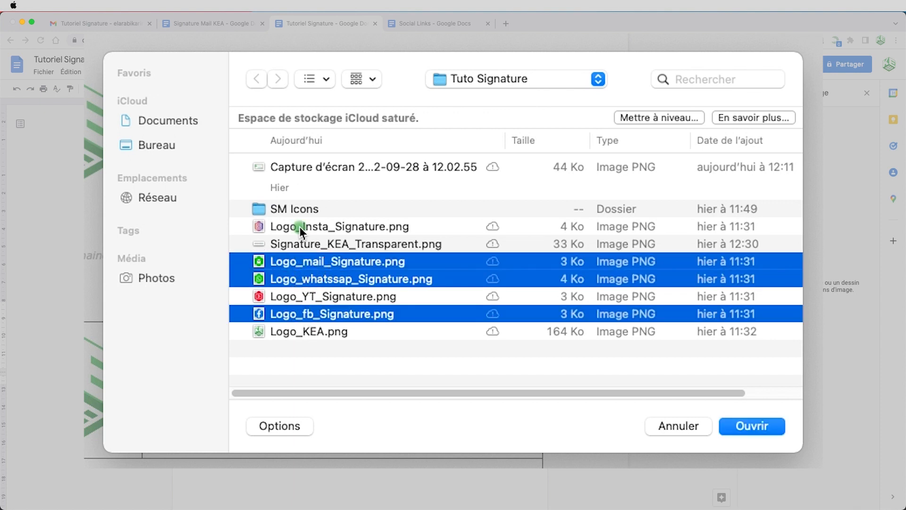
super+click(300, 228)
super+click(302, 297)
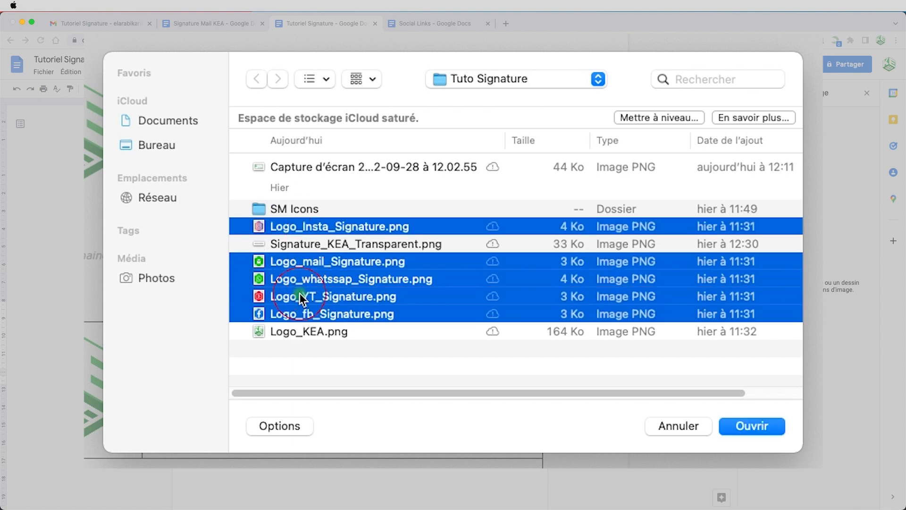
click(754, 429)
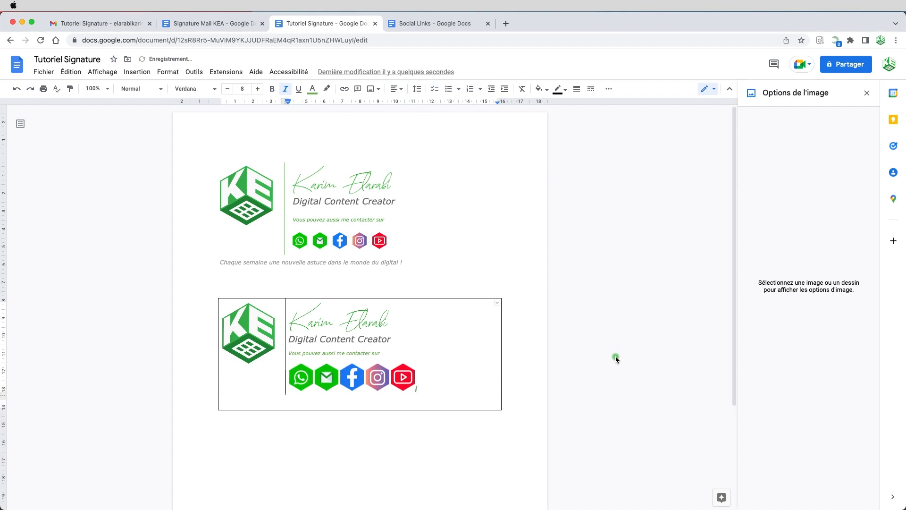
Step: Set the WhatsApp icon's width to 0.8 cm with locked proportions and copy that width value
click(301, 375)
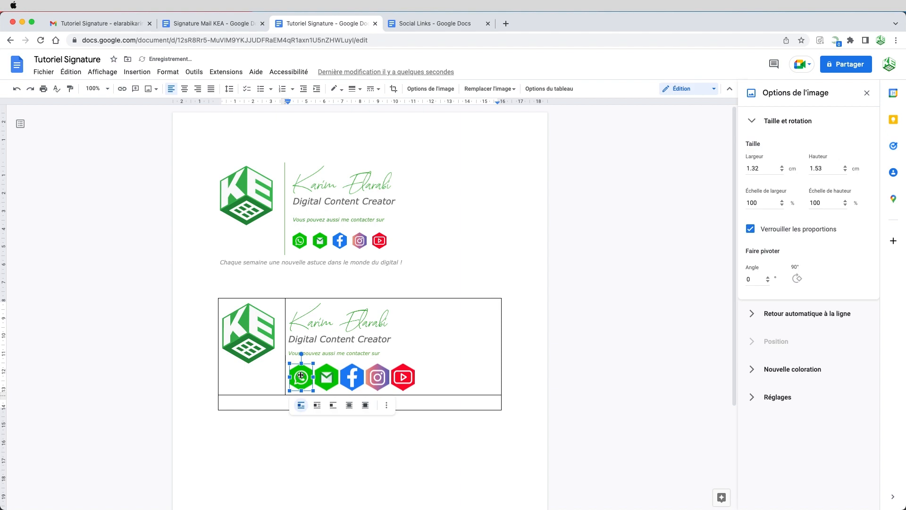
click(755, 170)
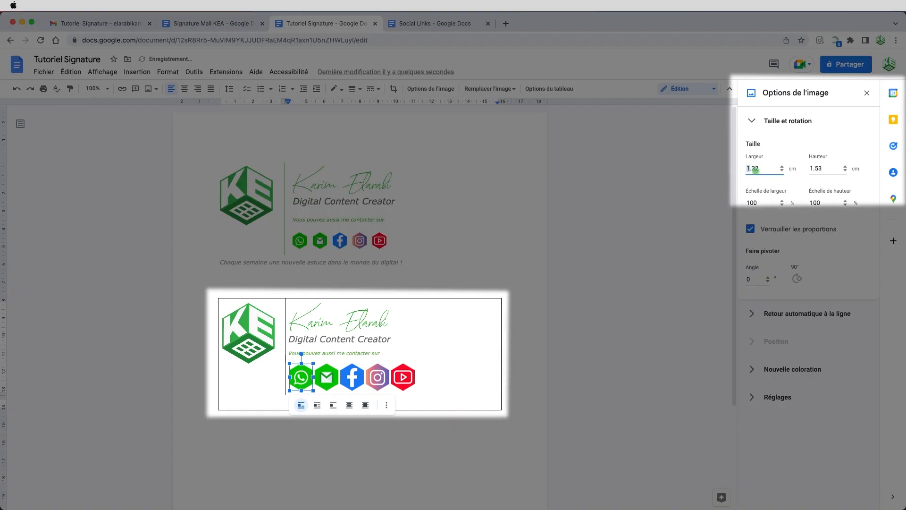
text(0.)
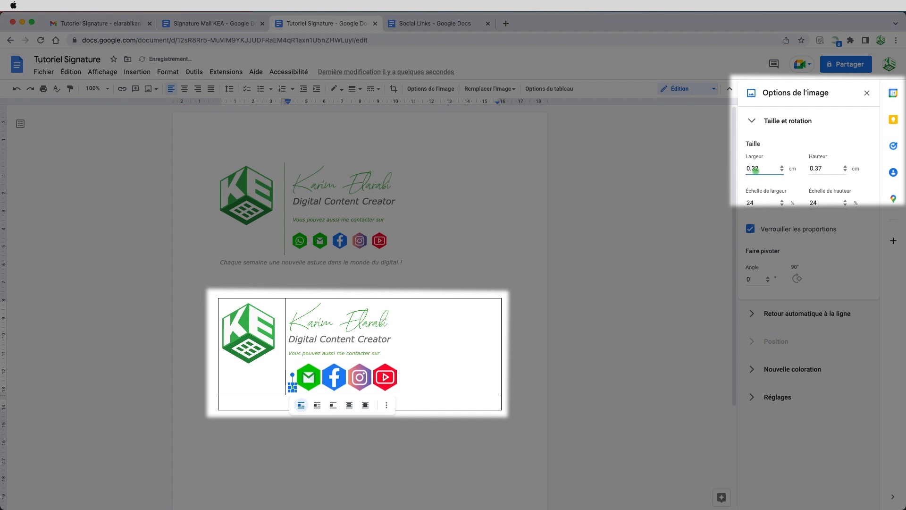
text(8)
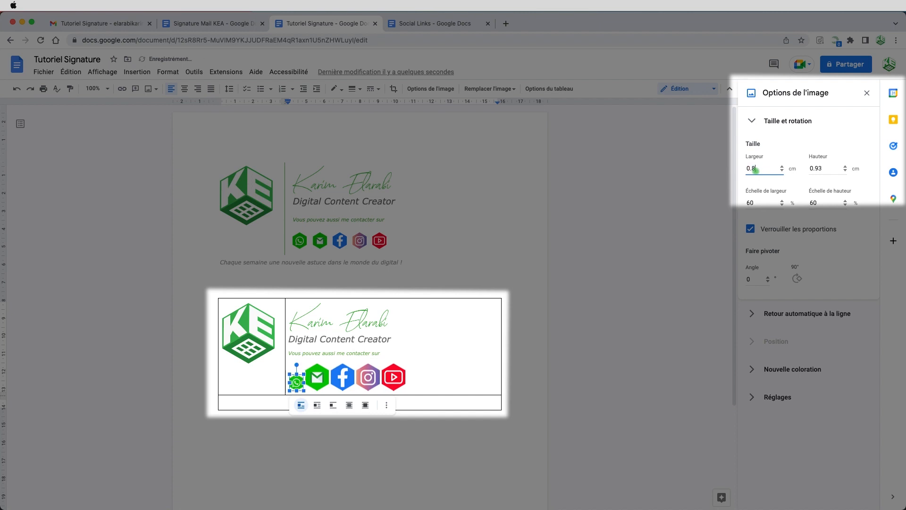
double_click(758, 169)
key(super+c)
click(745, 183)
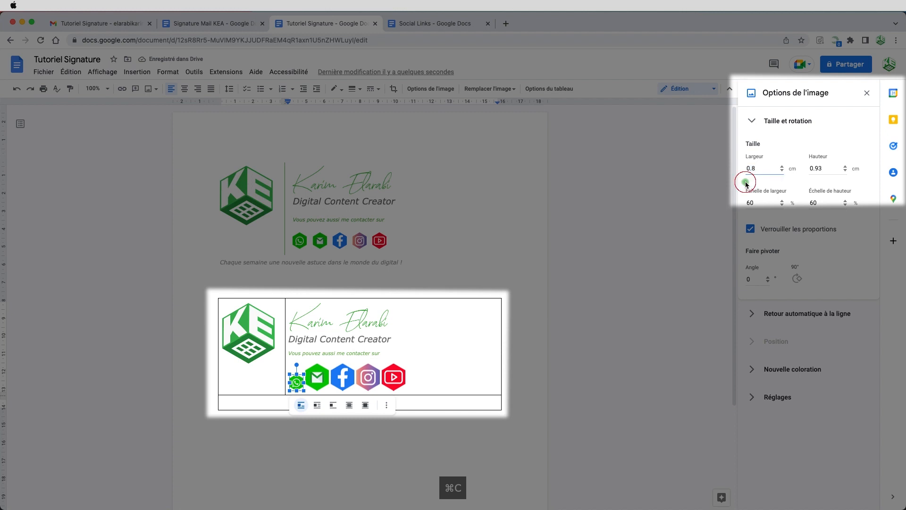
Step: Apply the copied 0.8 cm width to the mail, Facebook, Instagram and YouTube icons and separate the icons with spaces
click(317, 378)
double_click(758, 168)
key(super+v)
key(Return)
click(343, 378)
double_click(757, 168)
key(super+v)
key(Return)
click(349, 377)
double_click(758, 169)
key(super+v)
key(Return)
click(347, 376)
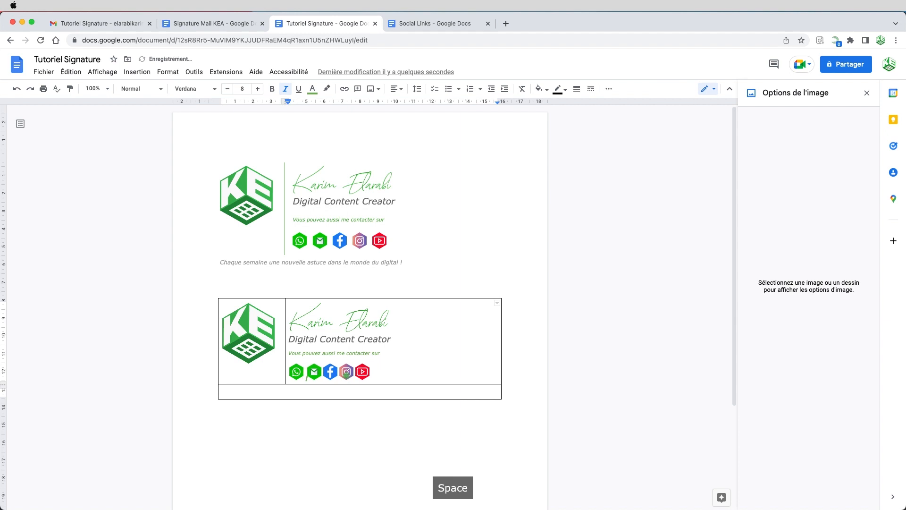
click(318, 371)
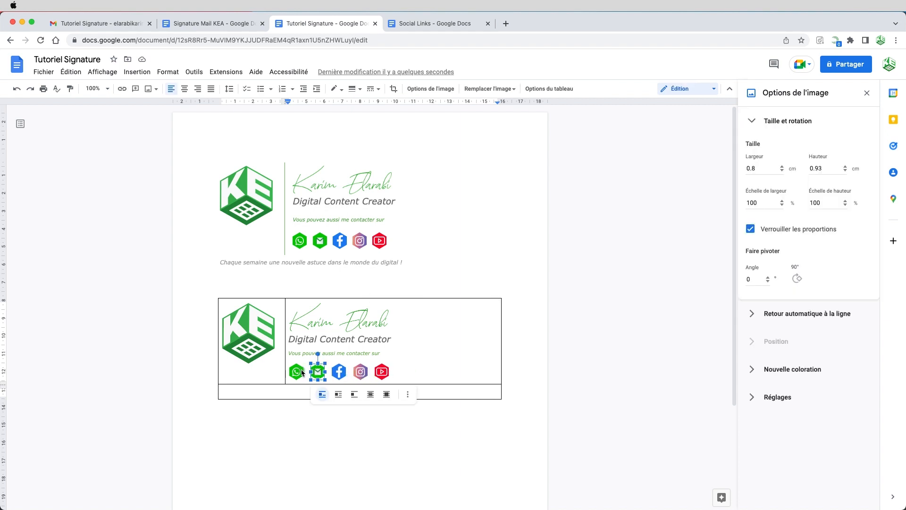
Step: Link the WhatsApp icon in the signature table to the WhatsApp address listed in the Social Links document
click(293, 374)
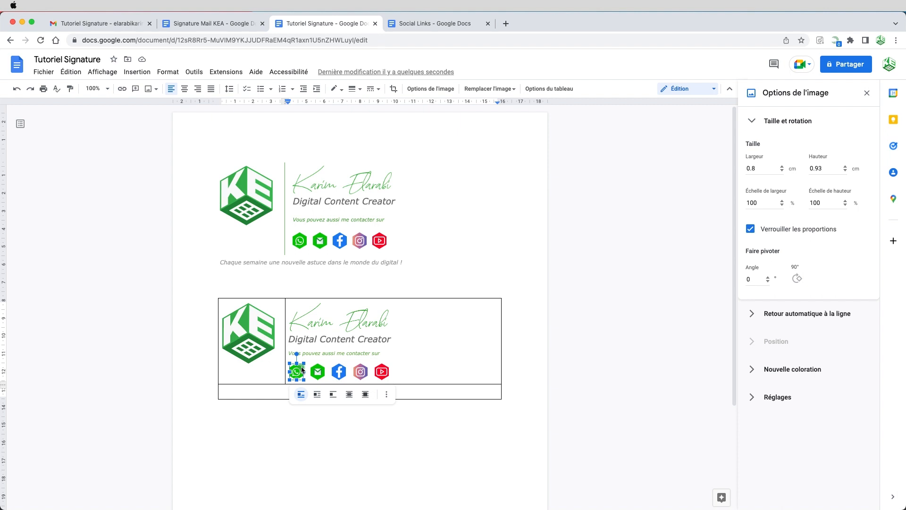
click(121, 89)
click(297, 372)
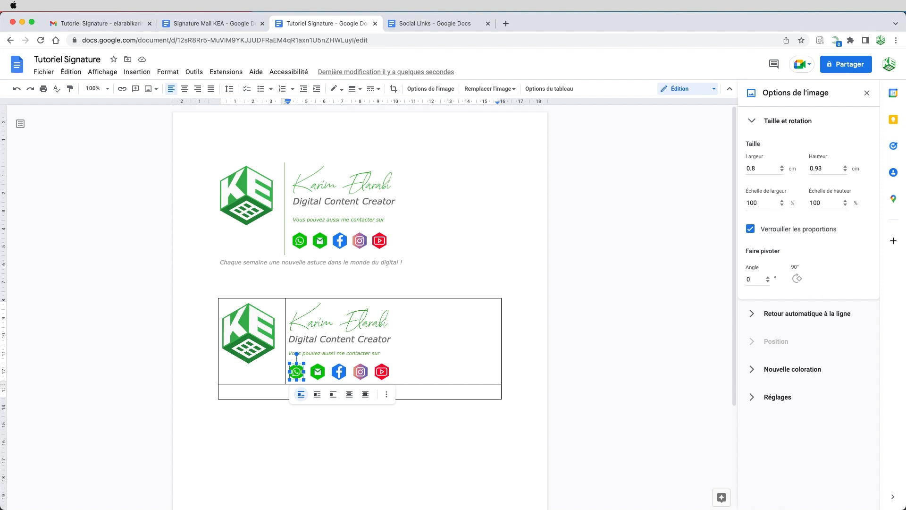
key(ctrl+Tab)
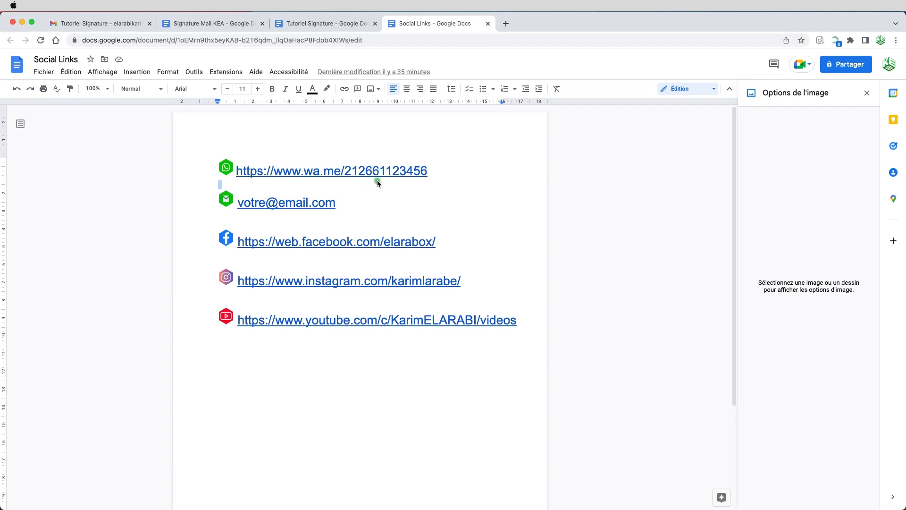
click(283, 138)
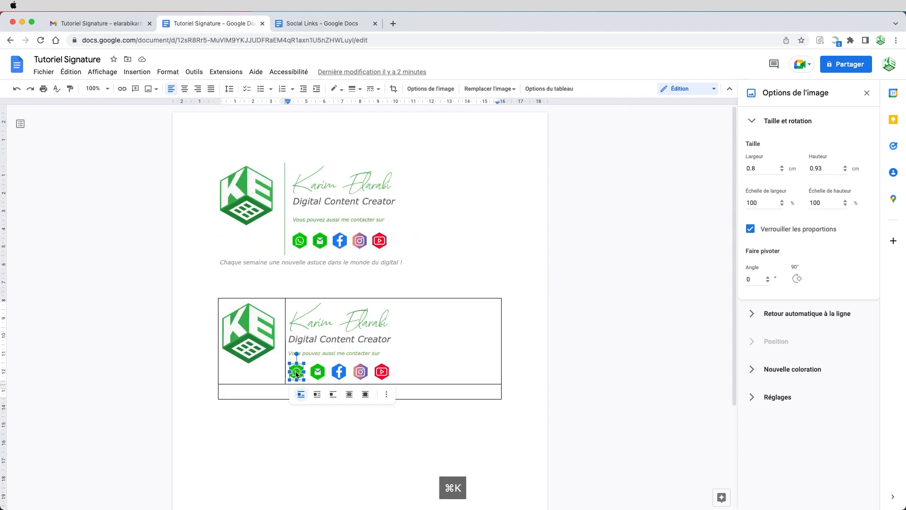
key(super+k)
key(super+v)
click(431, 226)
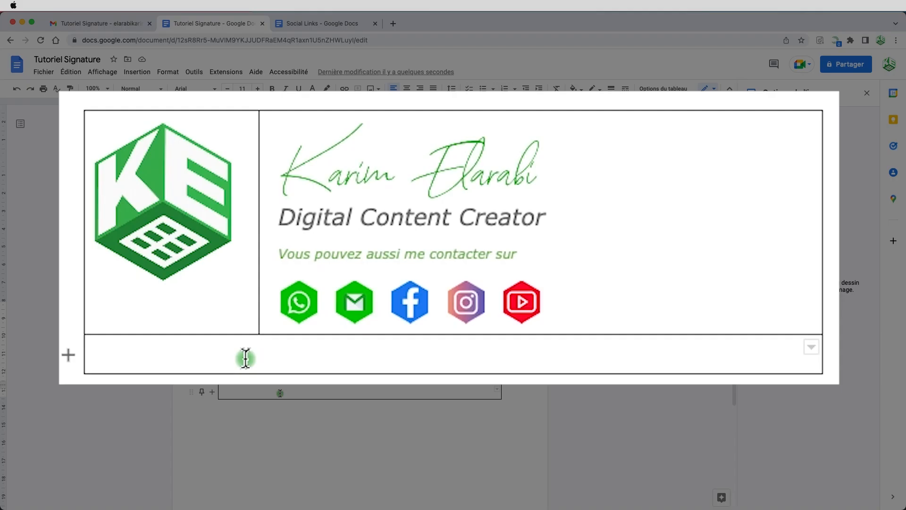
Step: Enter "Chaque semaine une nouvelle astuce dans le monde du digital !" in the table's last row
click(279, 392)
text(Chaque semaine une nouvelle a)
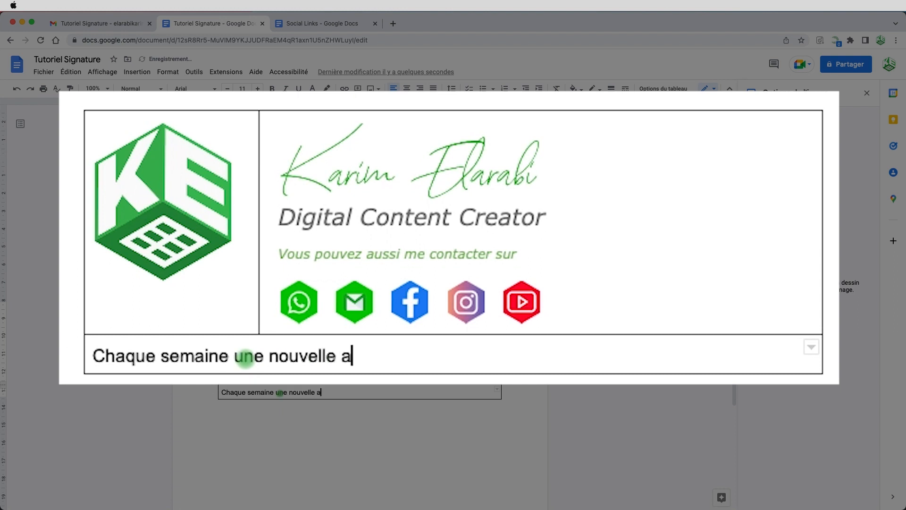
text(stuce dans le monde du digital !)
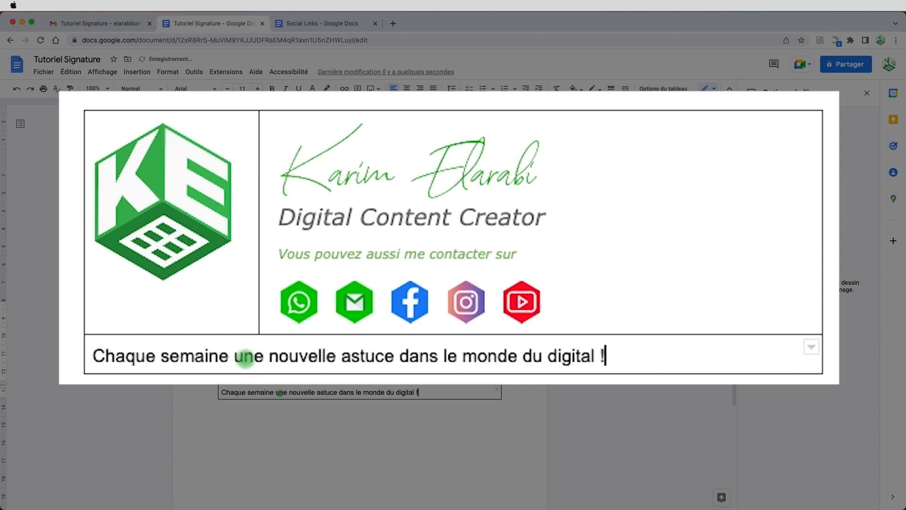
Step: Format the tagline in the table's last row as Verdana, size 9, in grey
key(shift+super+Left)
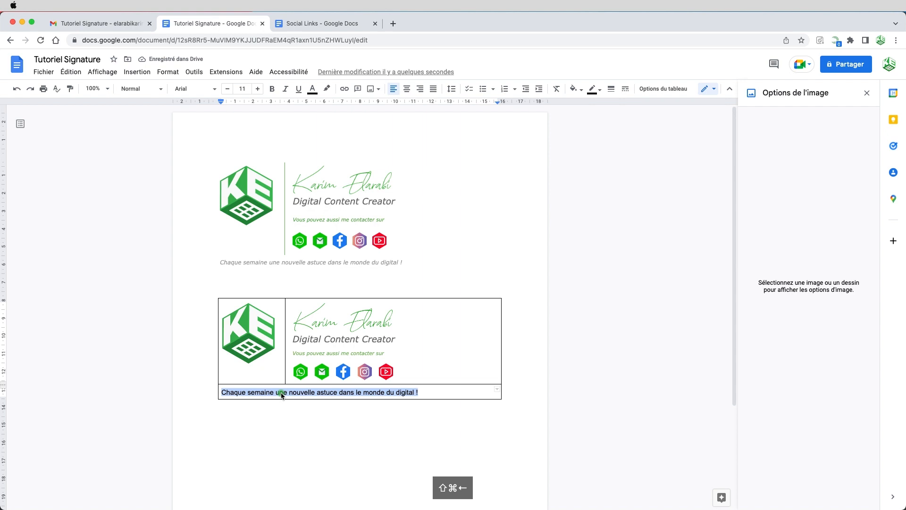
click(196, 89)
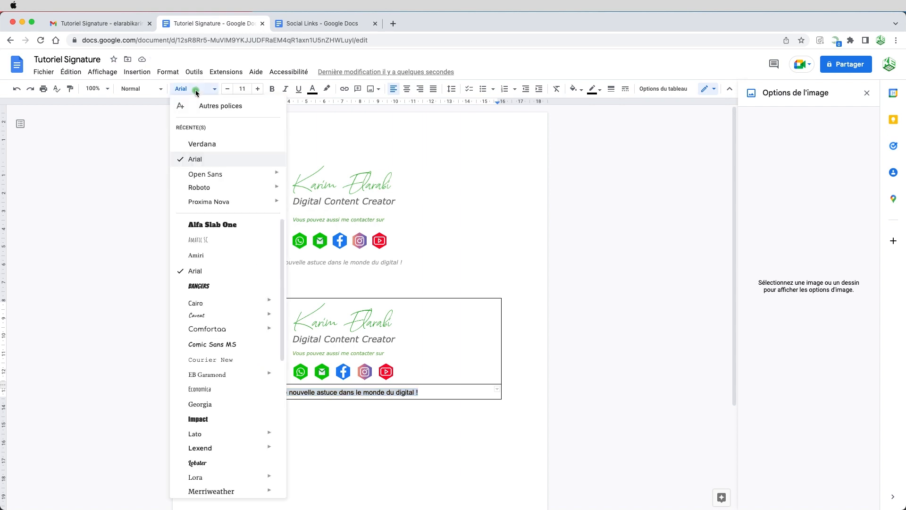
click(201, 144)
click(242, 89)
click(242, 120)
click(312, 89)
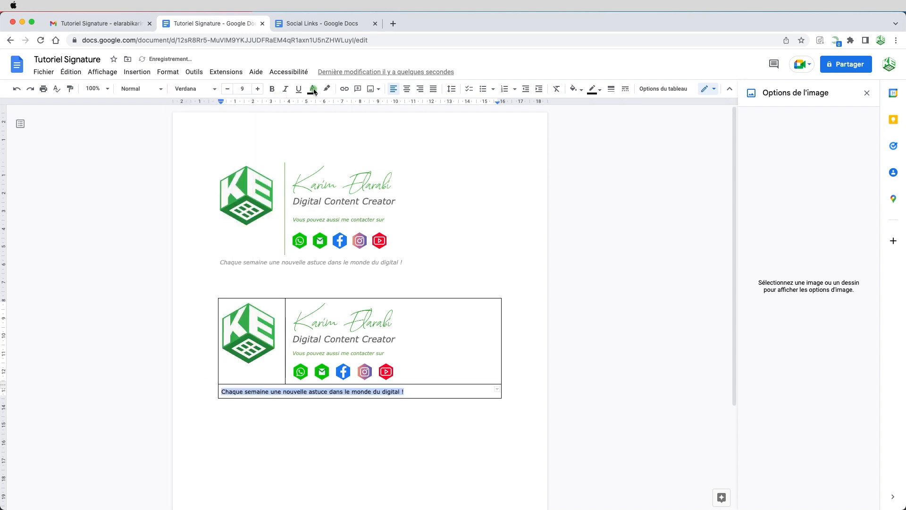
click(348, 139)
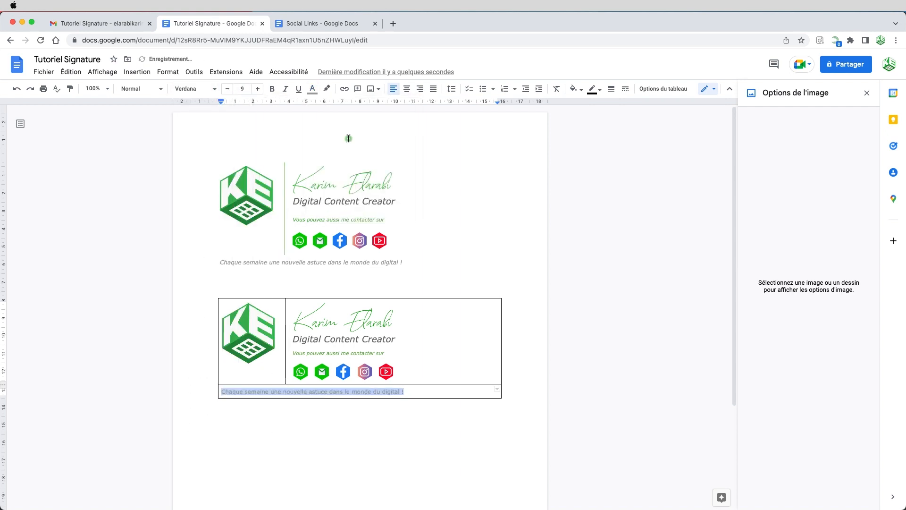
click(434, 444)
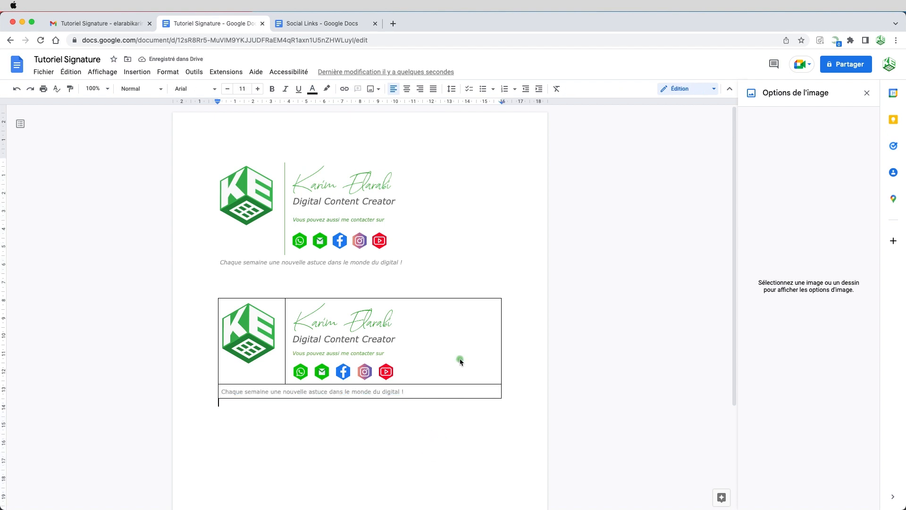
Step: Set the signature table's border to white with a width of 0 pt in the table properties
click(453, 326)
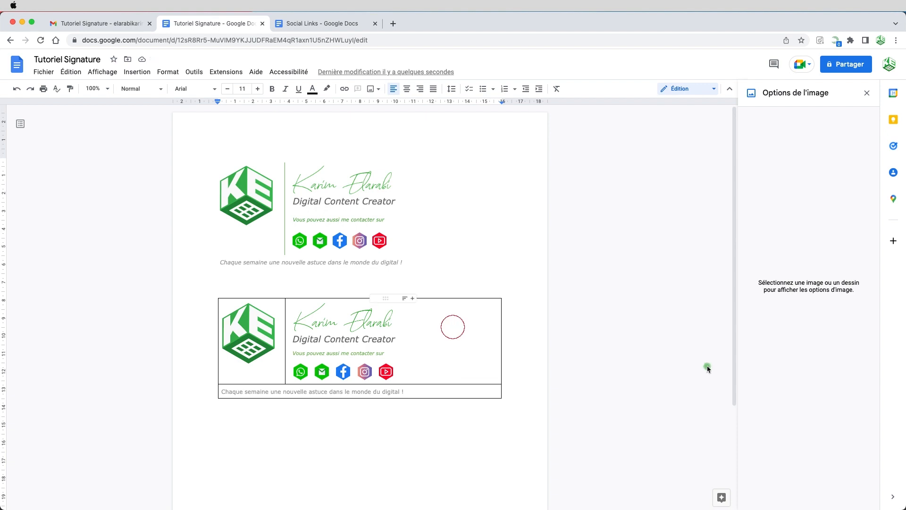
right_click(412, 337)
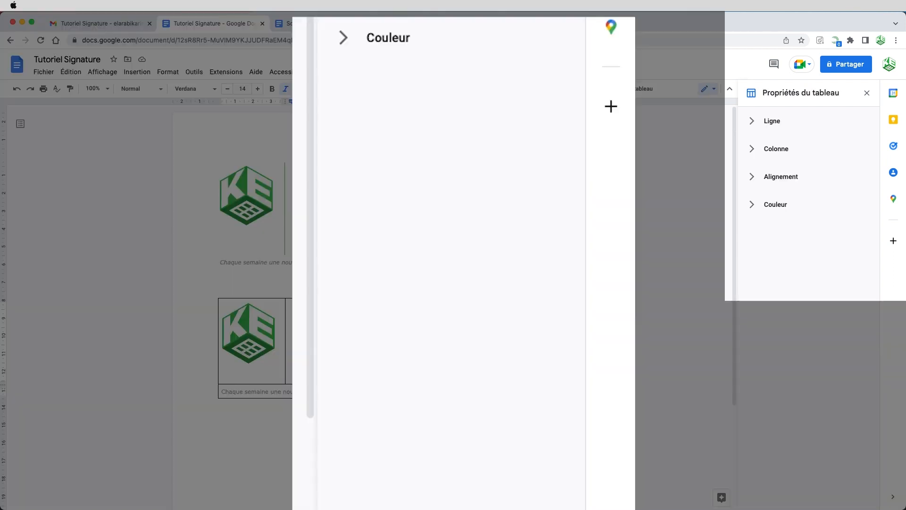
click(538, 429)
click(752, 203)
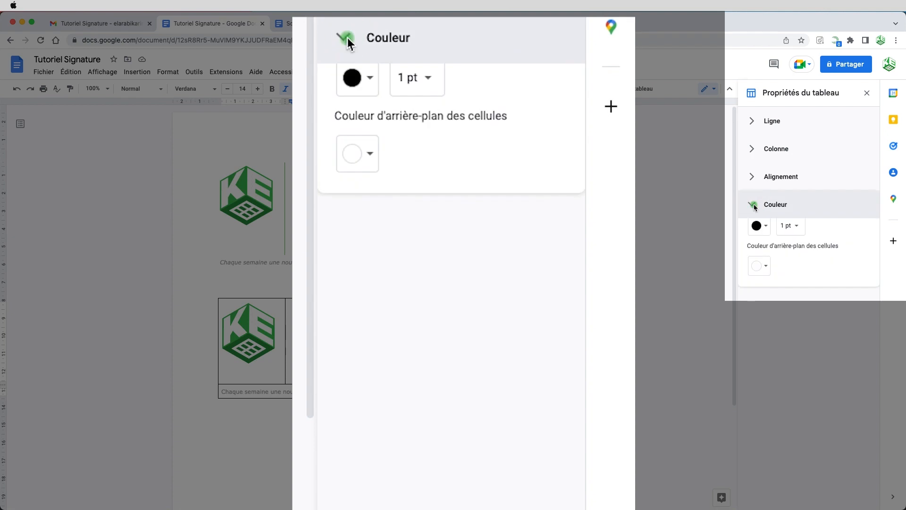
click(767, 253)
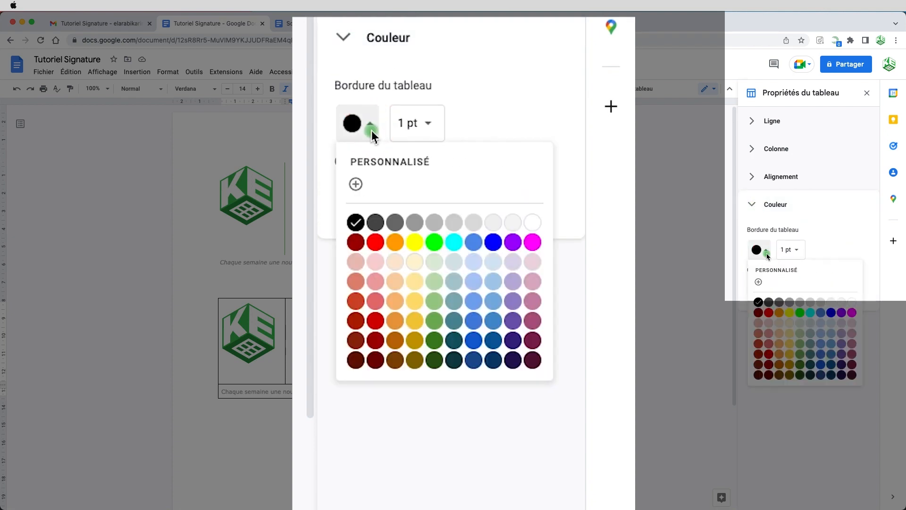
click(852, 302)
click(791, 249)
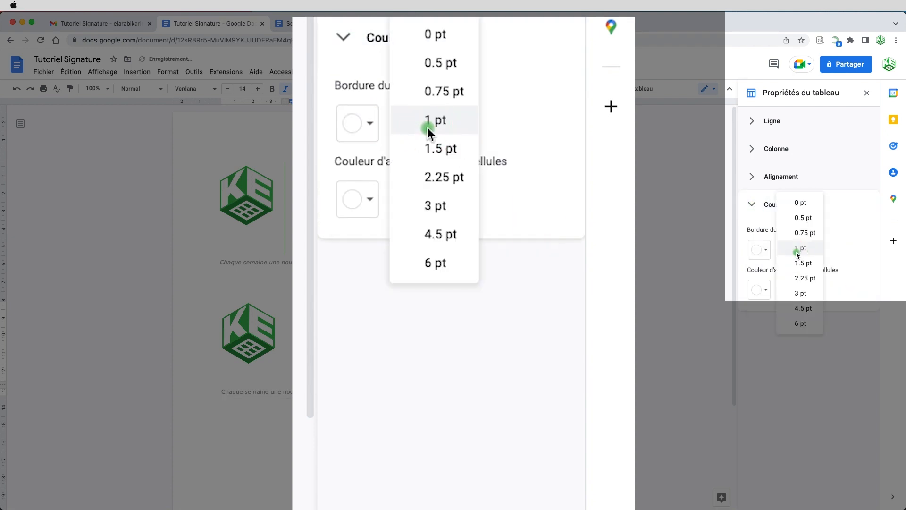
click(800, 206)
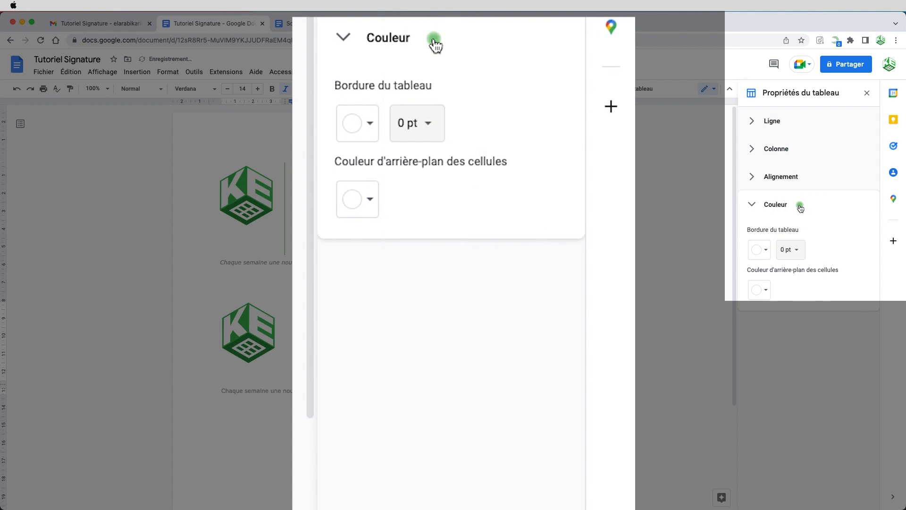
Step: Set the table's cell background colour to none (Aucune)
click(767, 291)
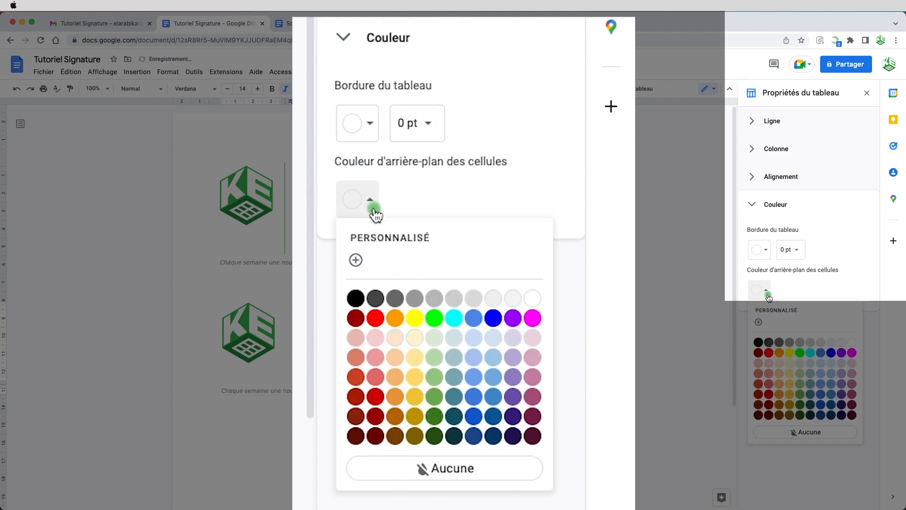
click(806, 432)
click(433, 425)
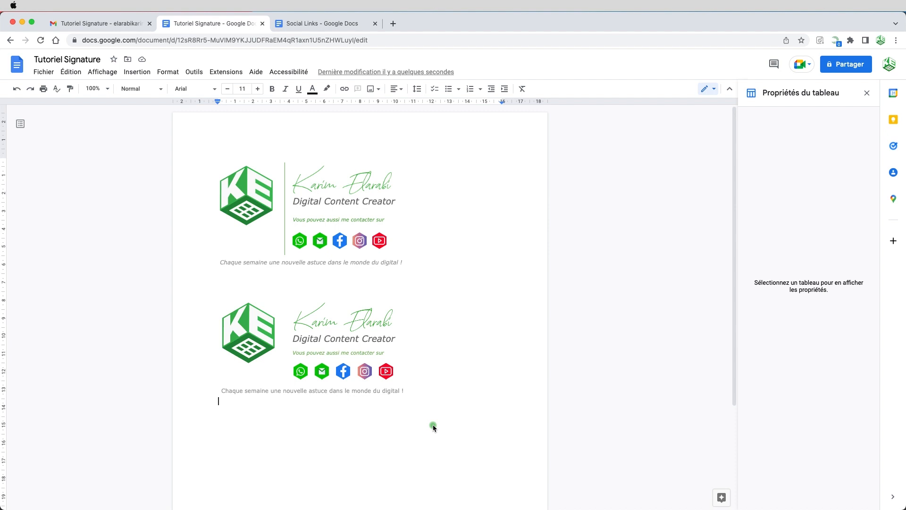
Step: Make the vertical border between the logo and the name cell 1 pt wide and green
drag(286, 326, 286, 326)
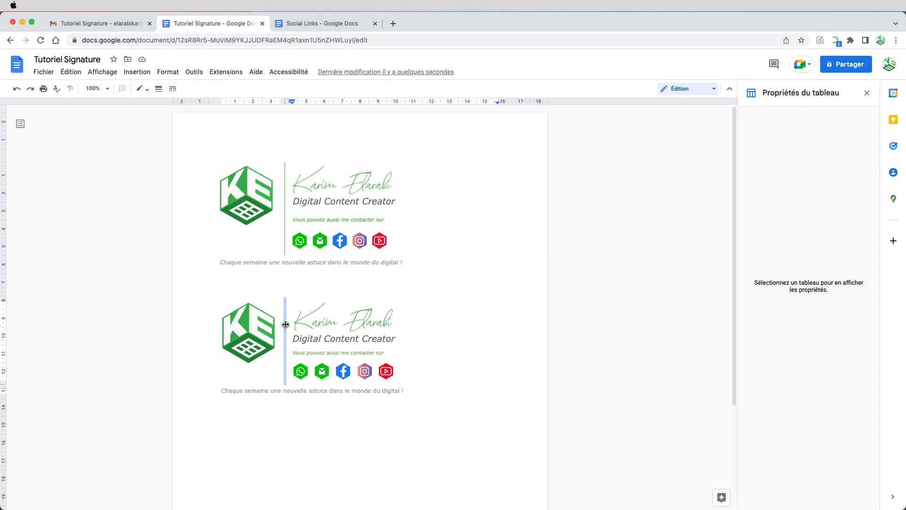
click(141, 88)
click(159, 88)
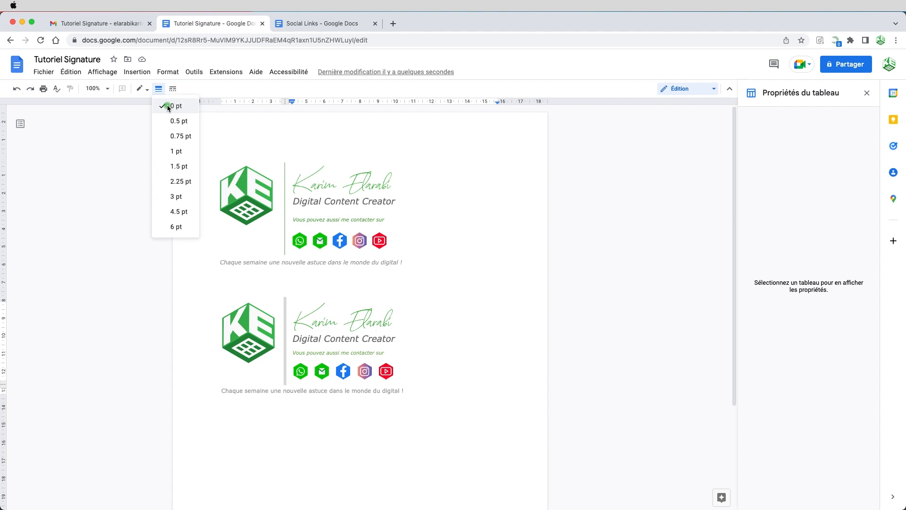
click(176, 151)
click(143, 90)
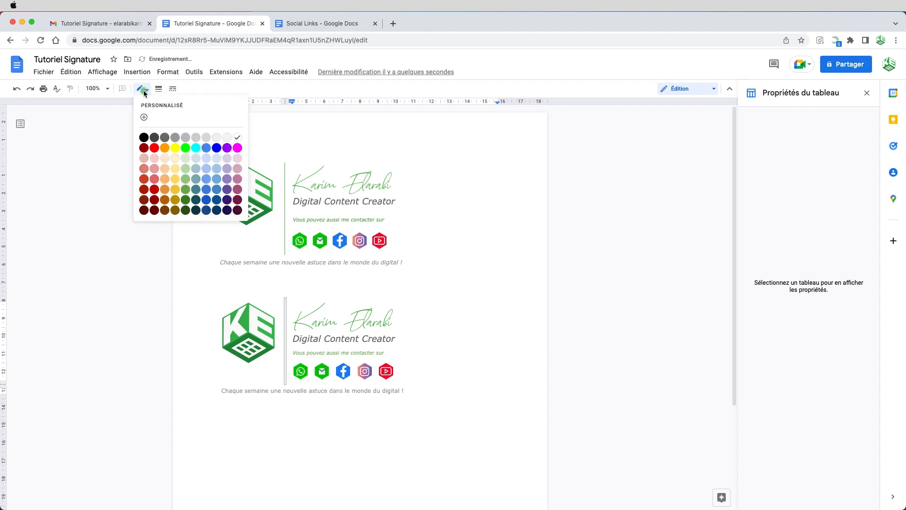
click(186, 189)
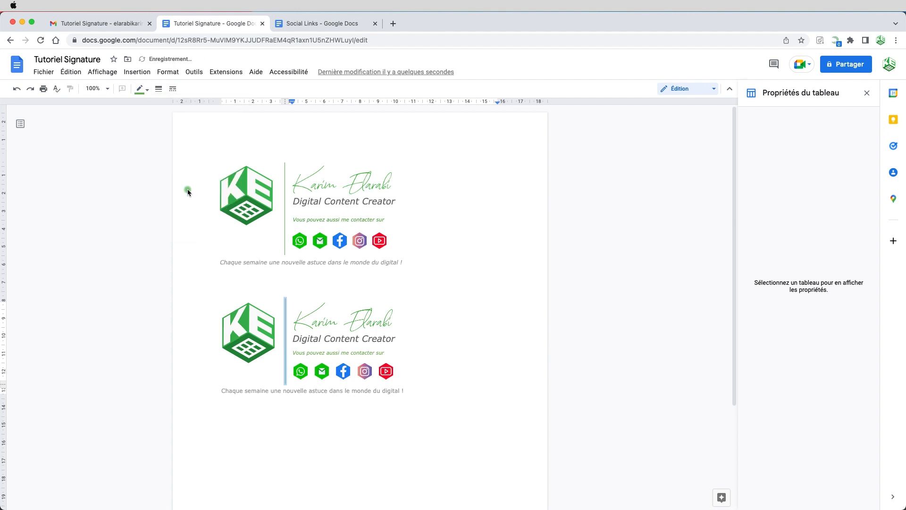
click(479, 351)
click(558, 427)
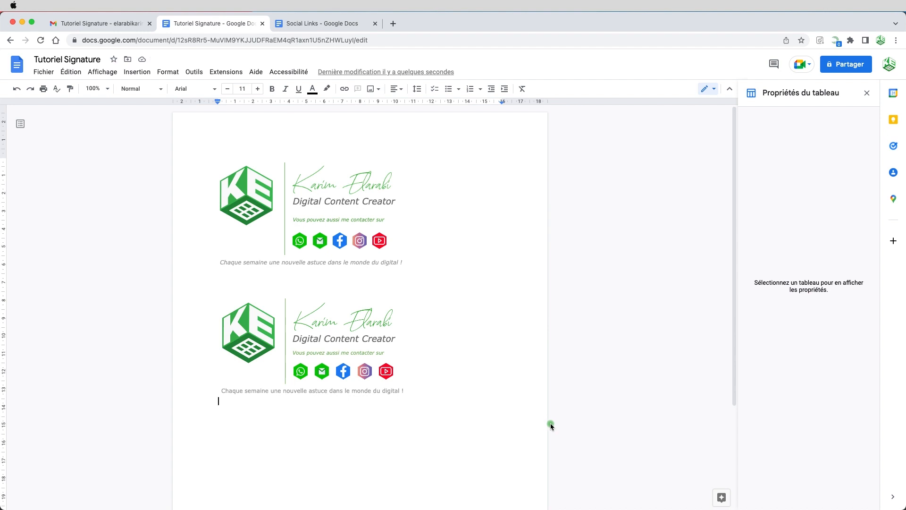
Step: Select the whole lower signature table and copy it
click(302, 288)
click(409, 390)
drag(283, 303, 320, 309)
right_click(316, 315)
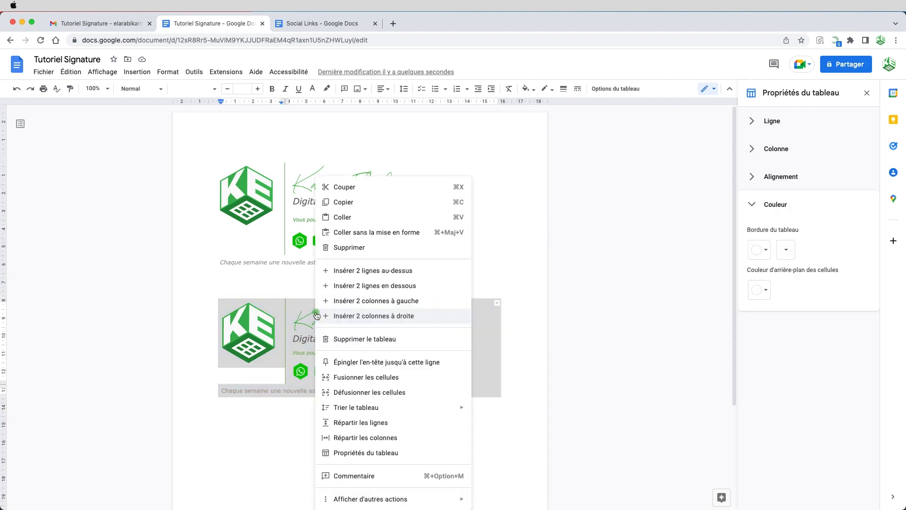
click(350, 202)
Step: Switch to Gmail, open the full settings and select Ma signature in the Signature section of the general settings
click(121, 25)
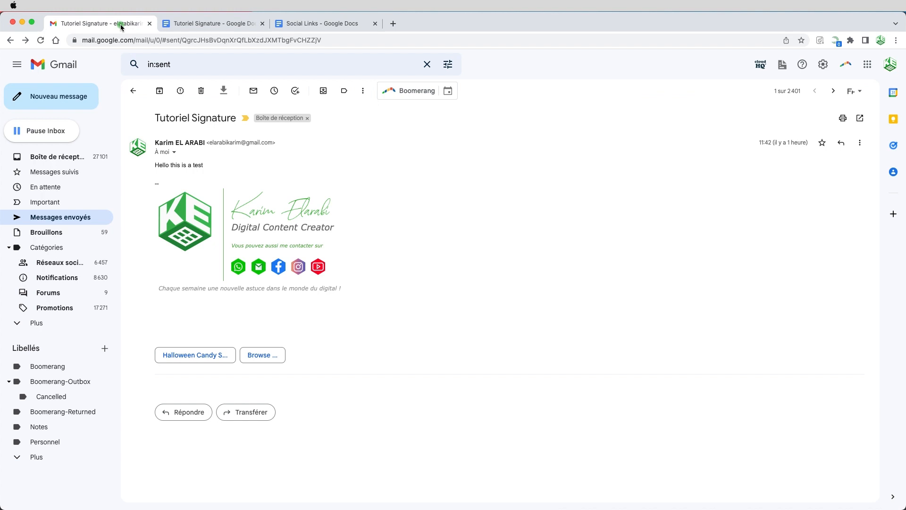
click(823, 65)
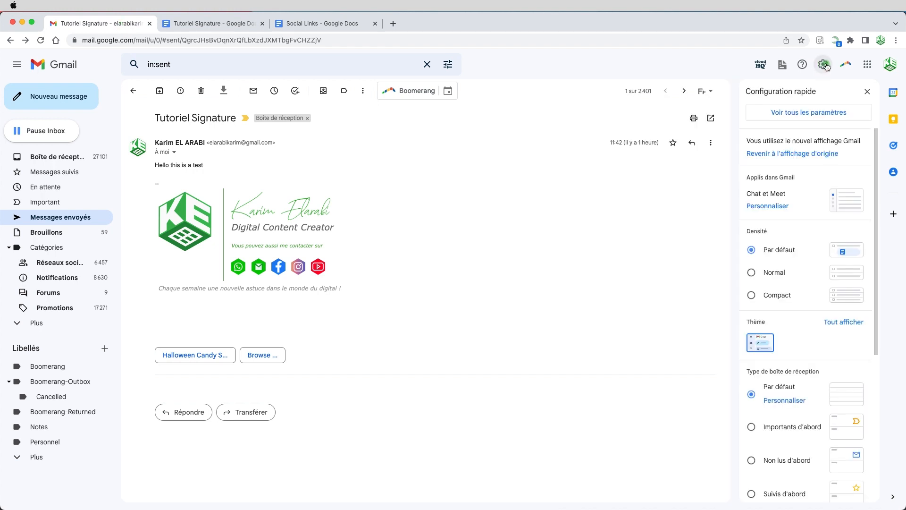
click(824, 65)
click(824, 66)
click(813, 114)
click(797, 114)
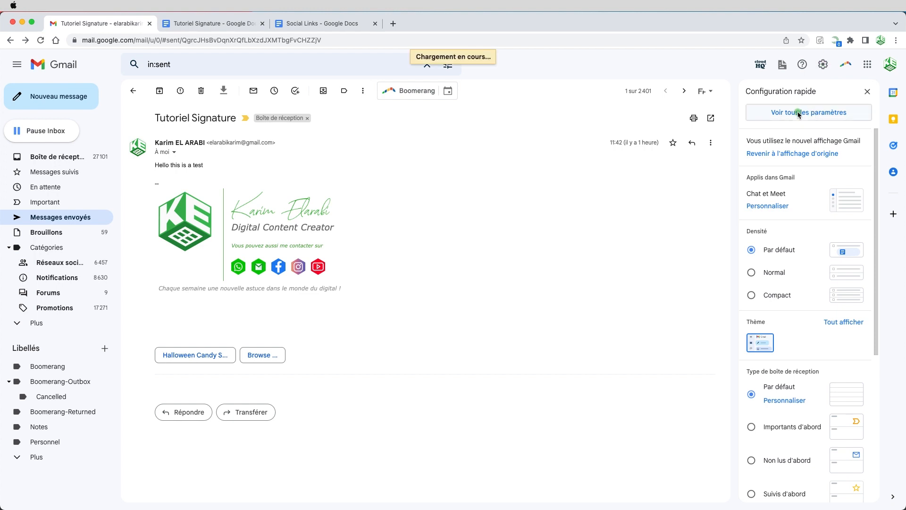
scroll(879, 189, down, 20)
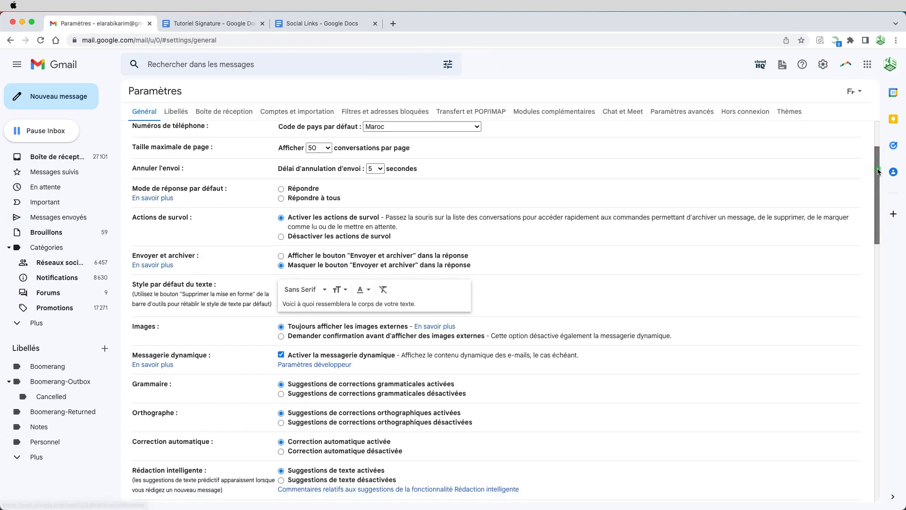
click(321, 326)
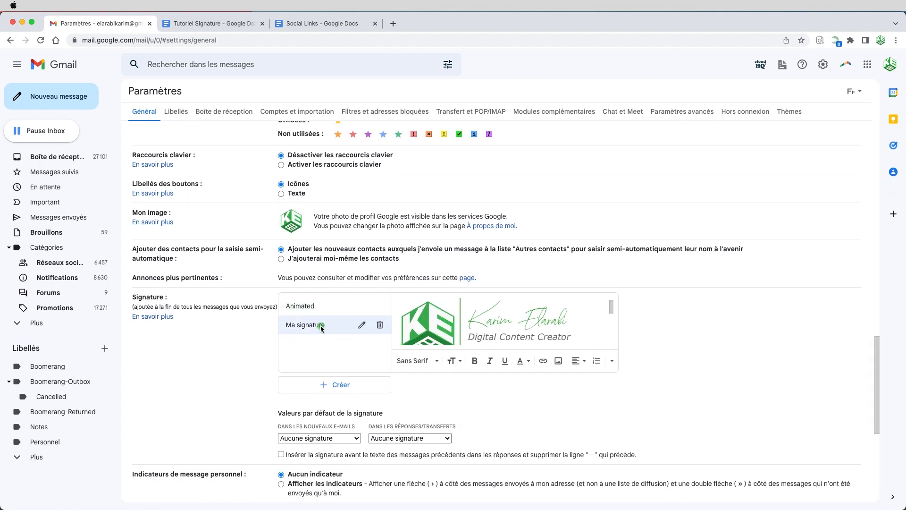
Step: Create a new signature named "Test Signature" and paste the copied signature table into it
click(336, 388)
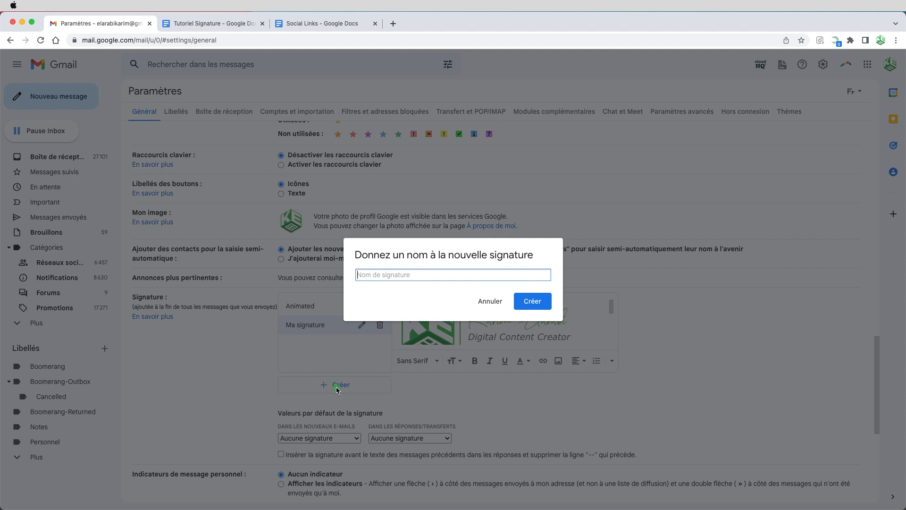
text(Signature)
click(530, 301)
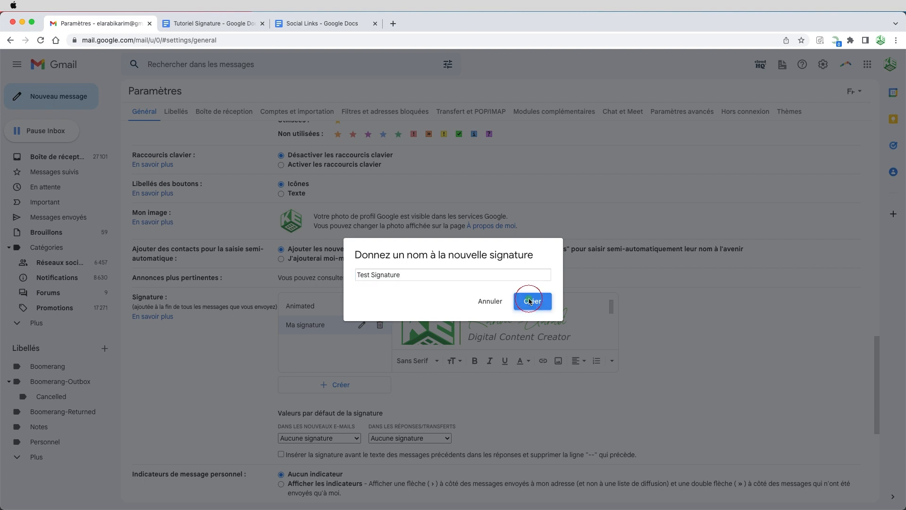
key(super+v)
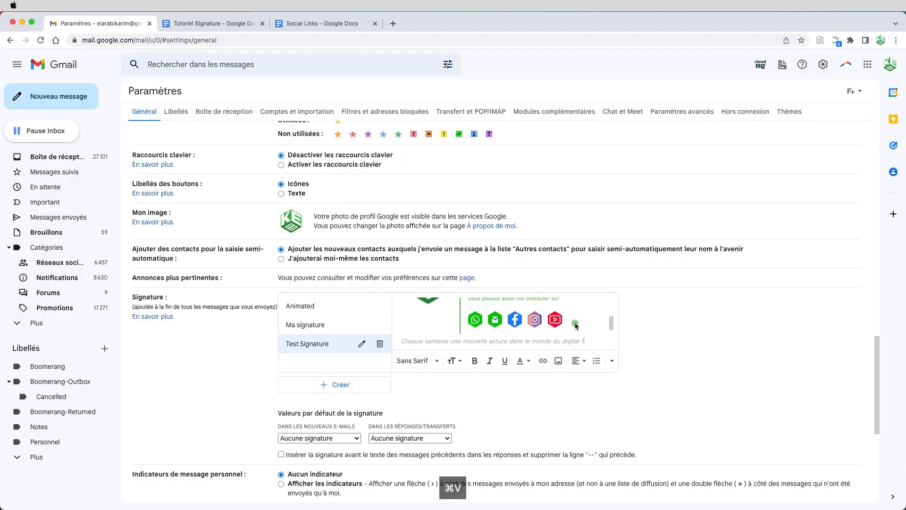
scroll(333, 423, down, 3)
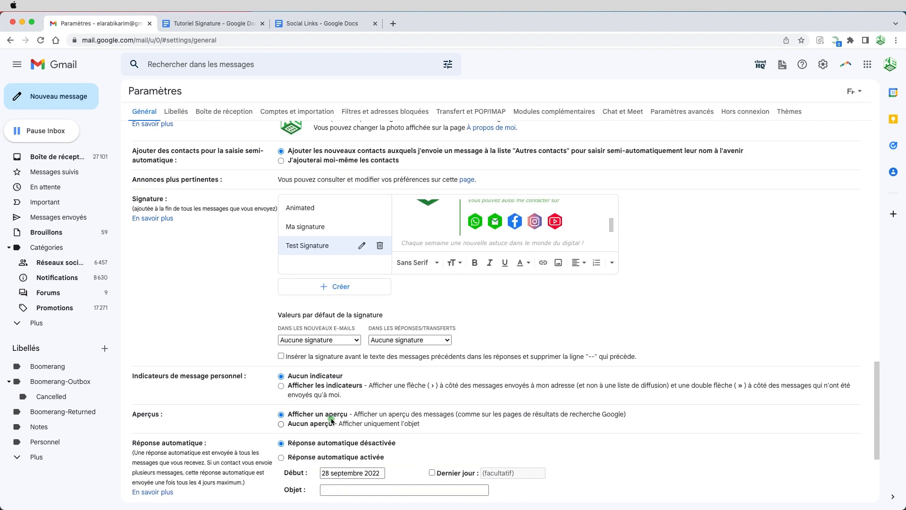
Step: Set Test Signature as the default for new emails and for replies and forwards, and save the settings
click(334, 340)
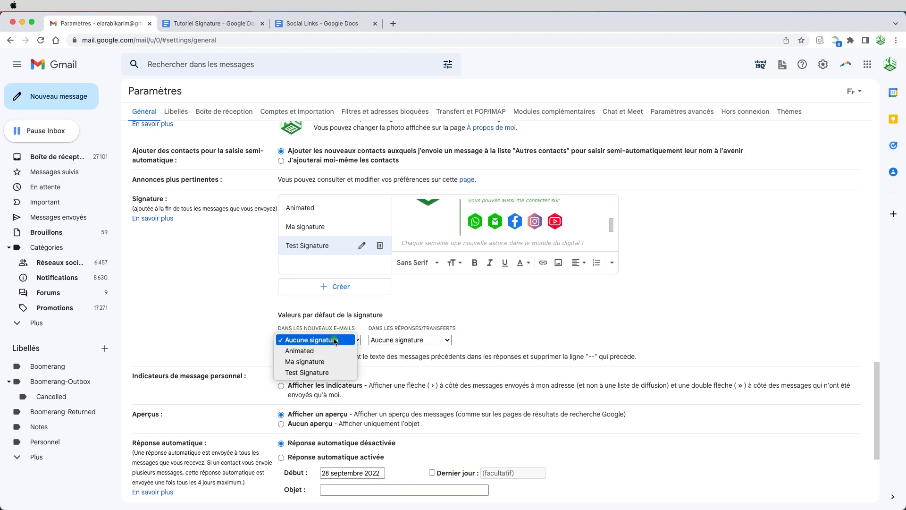
click(306, 373)
click(379, 340)
click(390, 376)
click(409, 314)
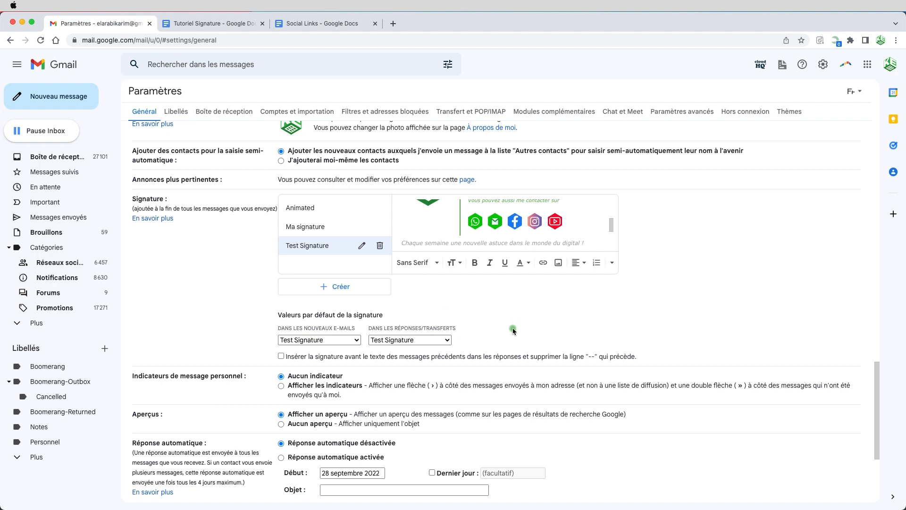
scroll(514, 331, down, 3)
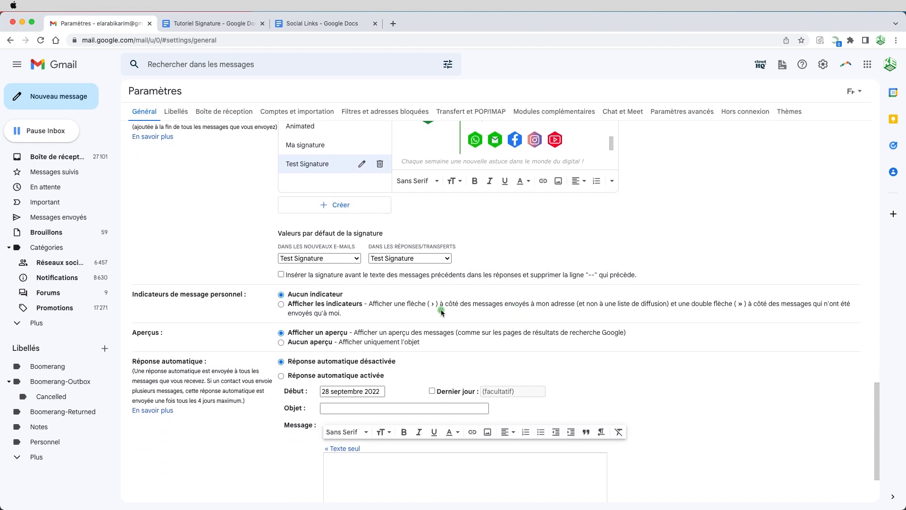
scroll(441, 313, up, 5)
scroll(441, 314, down, 8)
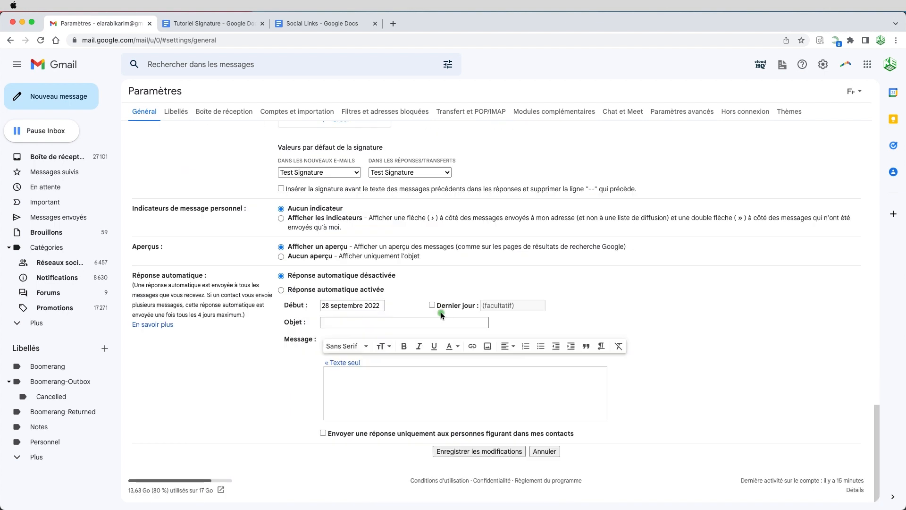
click(475, 451)
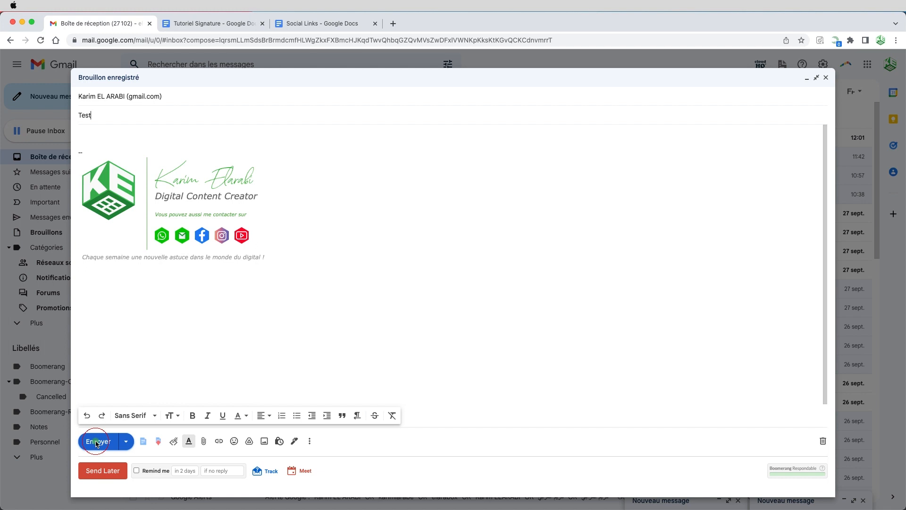
Step: Send the email with the subject "Test" and open the received copy in the inbox
click(96, 442)
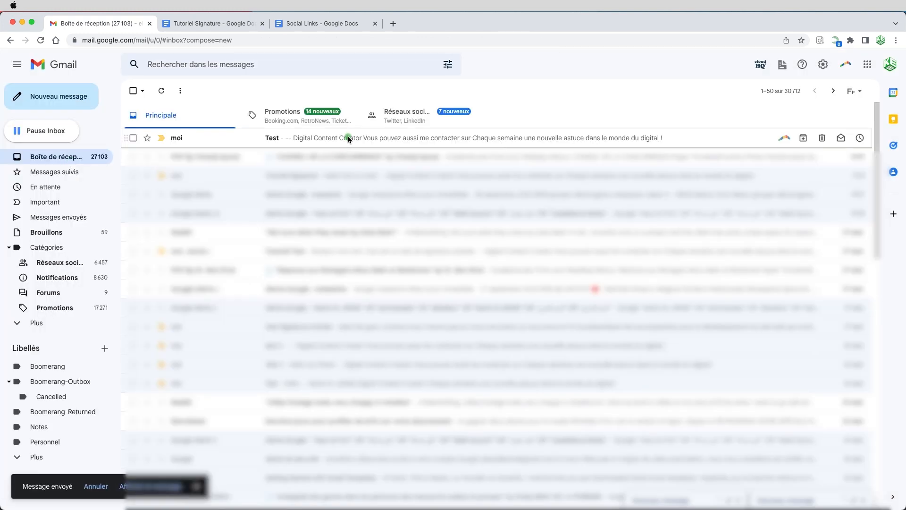
click(346, 138)
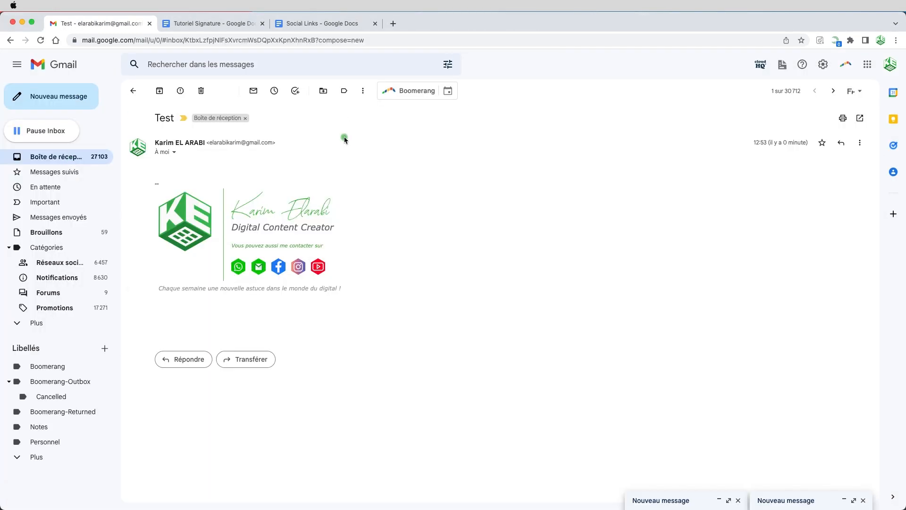
Step: Test the links behind the WhatsApp, mail and Facebook icons in the received signature
click(237, 267)
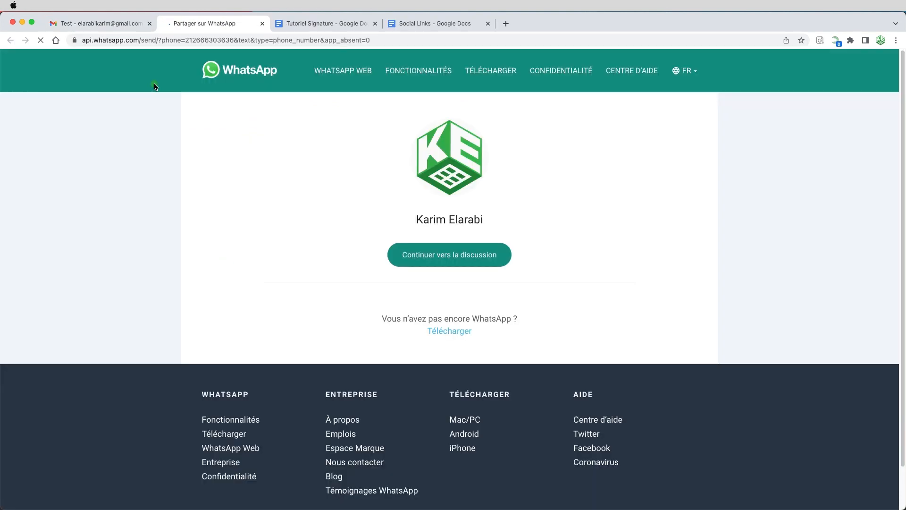
click(99, 23)
click(257, 267)
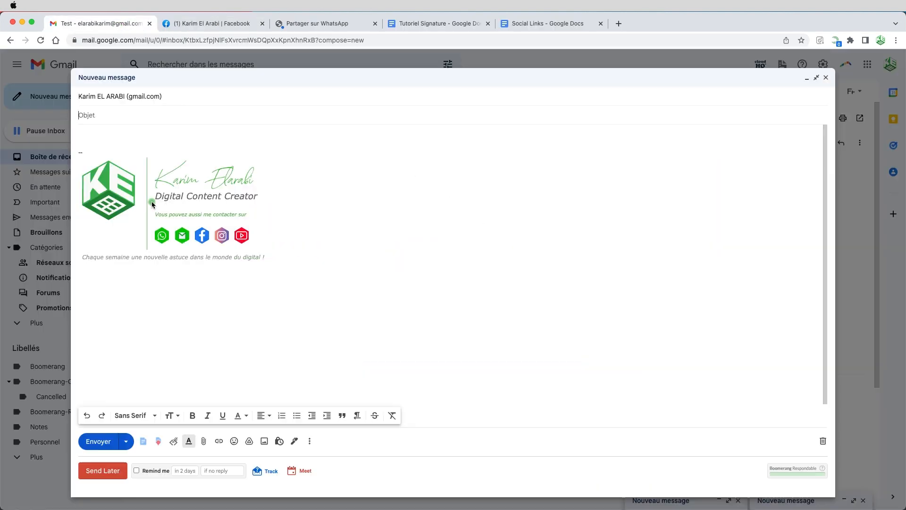
Step: Switch the signature of the new message to Animated
click(294, 442)
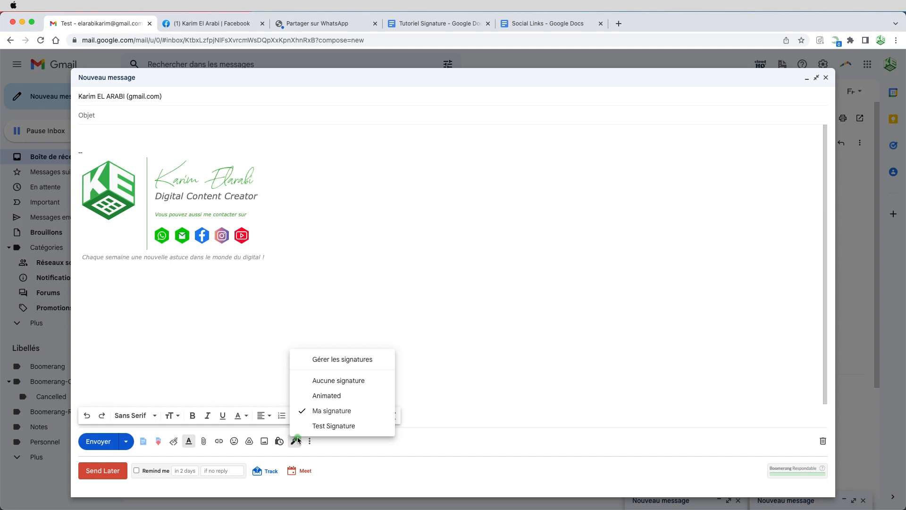
click(307, 395)
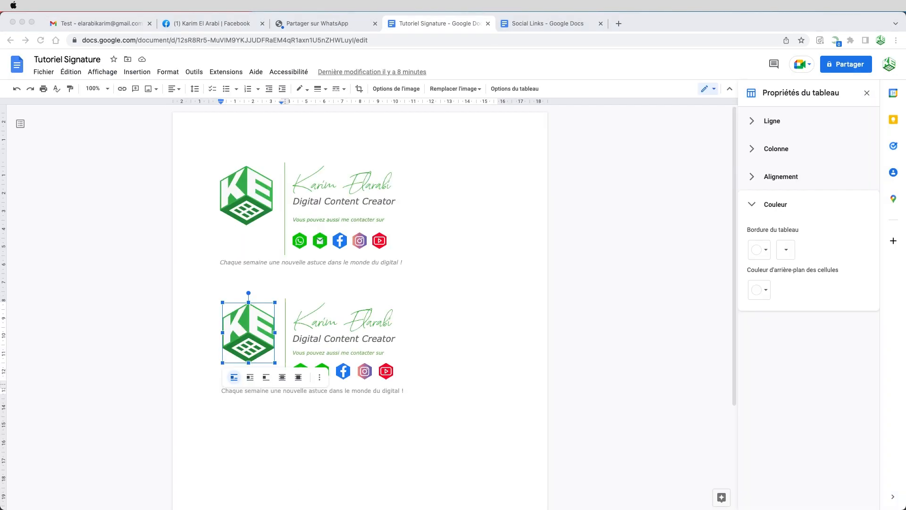
Step: In the Tutoriel Signature document, replace the logo of the lower signature with the image file Logo_KEA_Animated.gif
click(626, 324)
click(251, 330)
click(132, 74)
mouse_move(144, 89)
click(315, 94)
click(390, 225)
key(space)
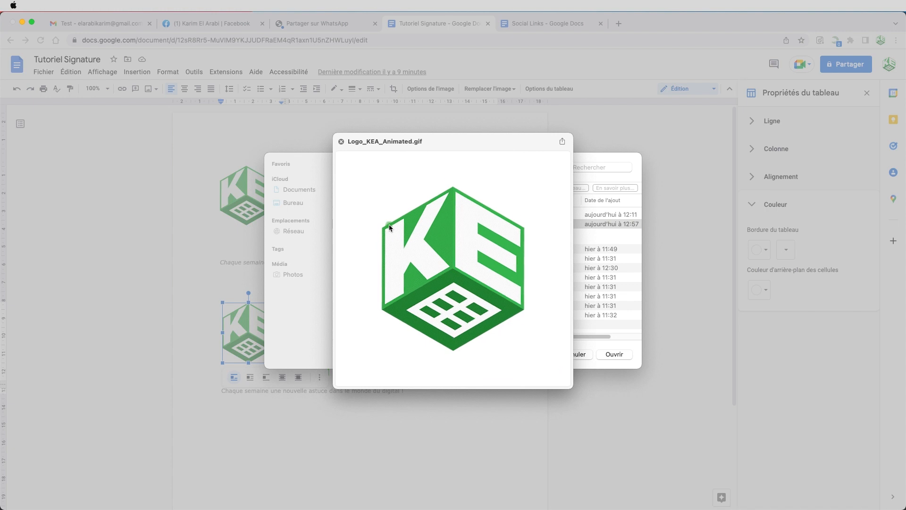
key(space)
click(614, 354)
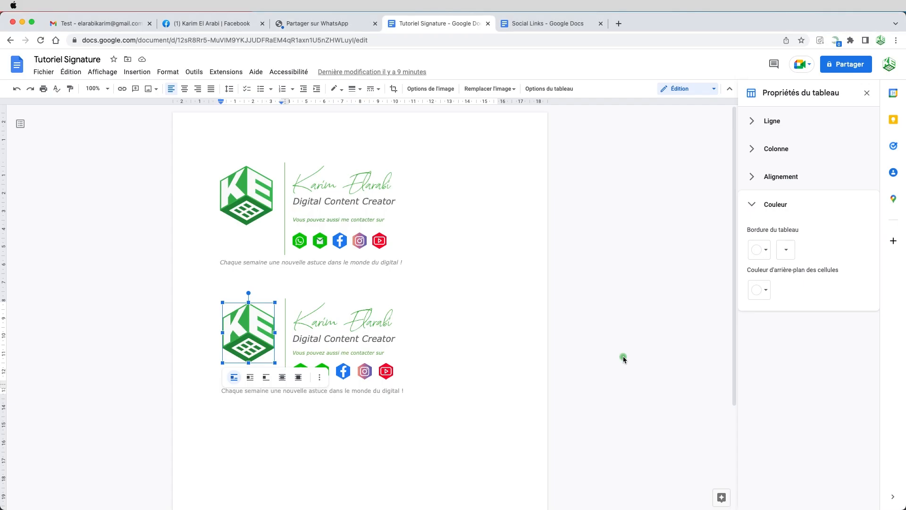
click(475, 346)
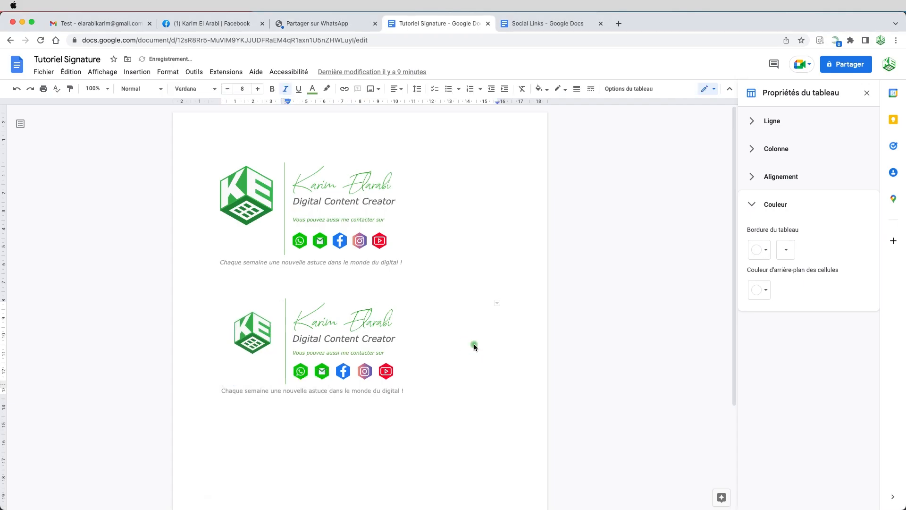
Step: Hide the vertical border between the logo and the name in the lower signature by making it white and reducing its width
click(286, 307)
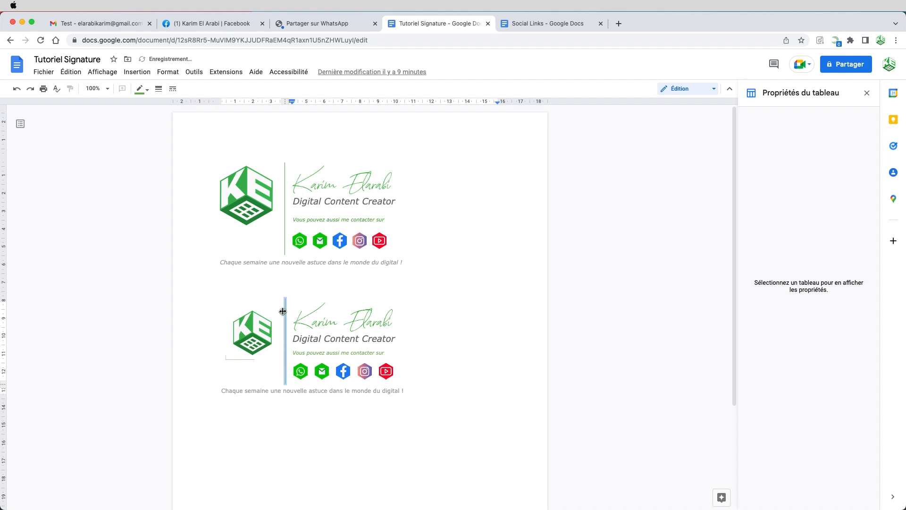
click(146, 90)
click(235, 137)
click(159, 88)
click(174, 106)
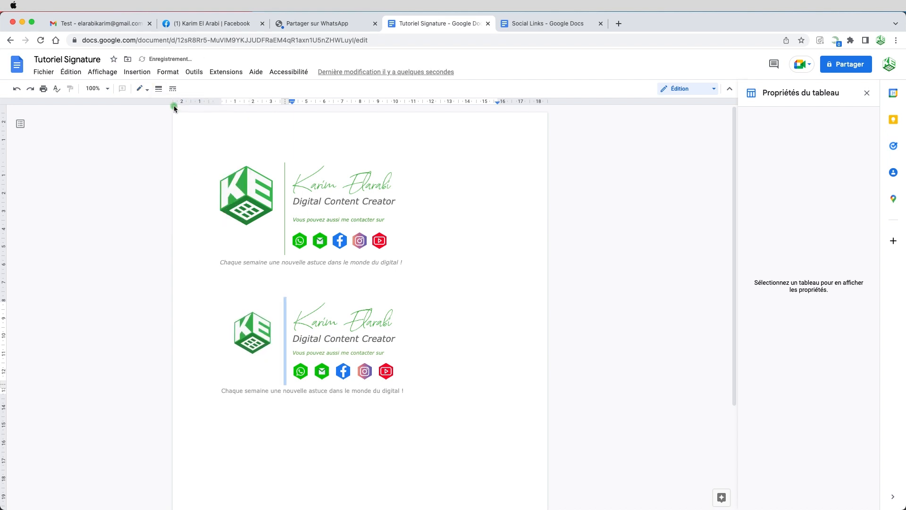
Step: Select the whole lower signature table with the animated logo for copying
click(135, 249)
click(520, 355)
click(134, 249)
click(607, 348)
drag(500, 394, 235, 306)
Step: Switch to Gmail, put the copied animated signature into the signature settings and return to the inbox
click(81, 23)
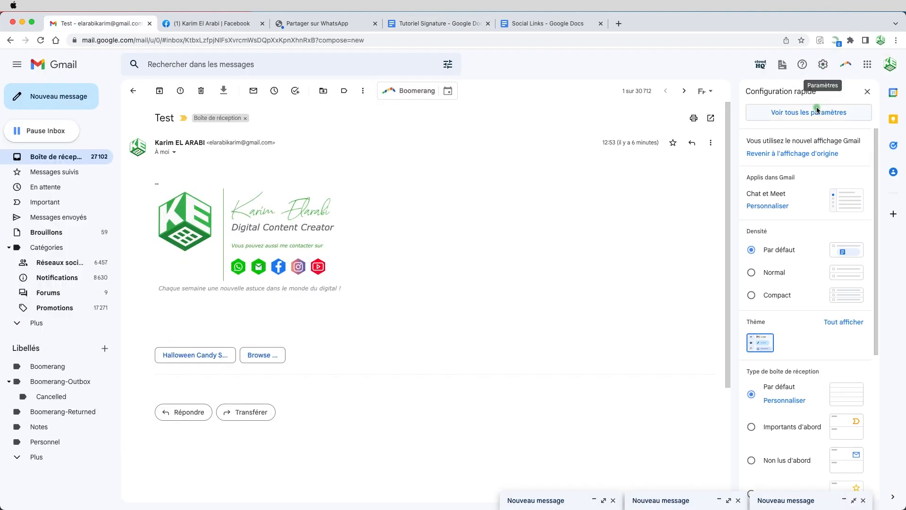
click(819, 55)
scroll(509, 319, down, 13)
scroll(310, 301, up, 10)
click(50, 156)
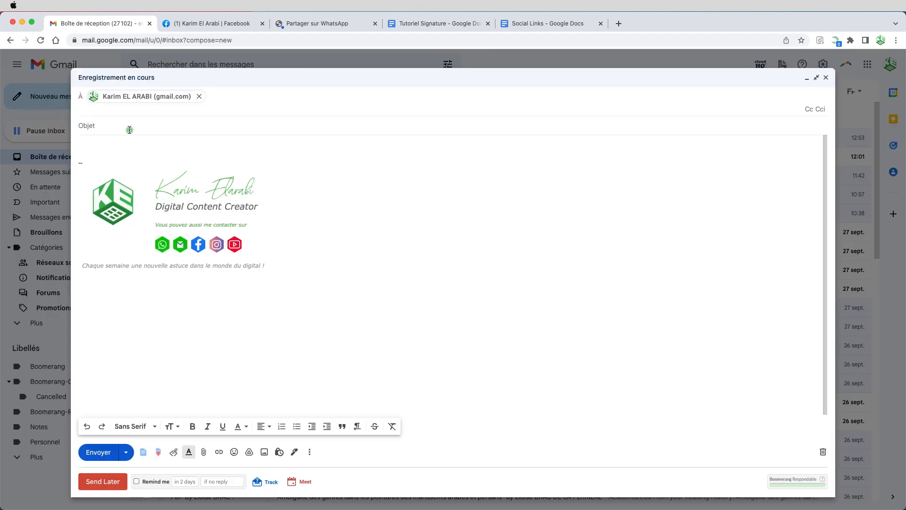
Step: Give the new email the subject "Test Signature Animée" and the body text "Hello this a test"
click(113, 126)
text(Test Signature Anime)
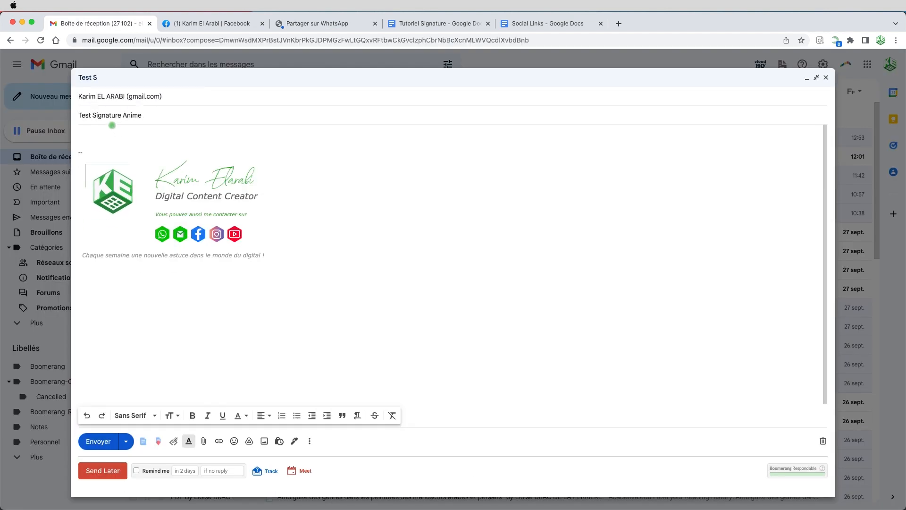
click(141, 89)
text(e)
click(124, 136)
text(Hello this a test)
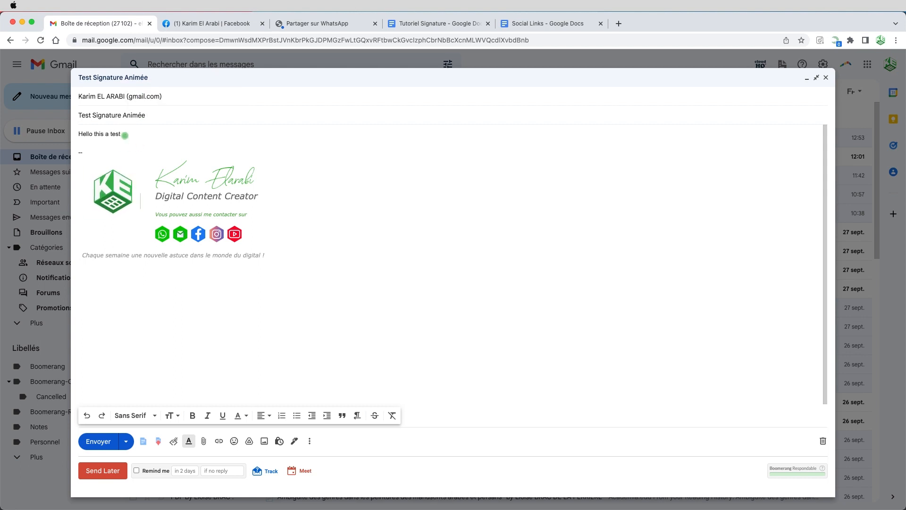
Step: Send the "Test Signature Animée" email and open the received copy in the inbox
click(100, 440)
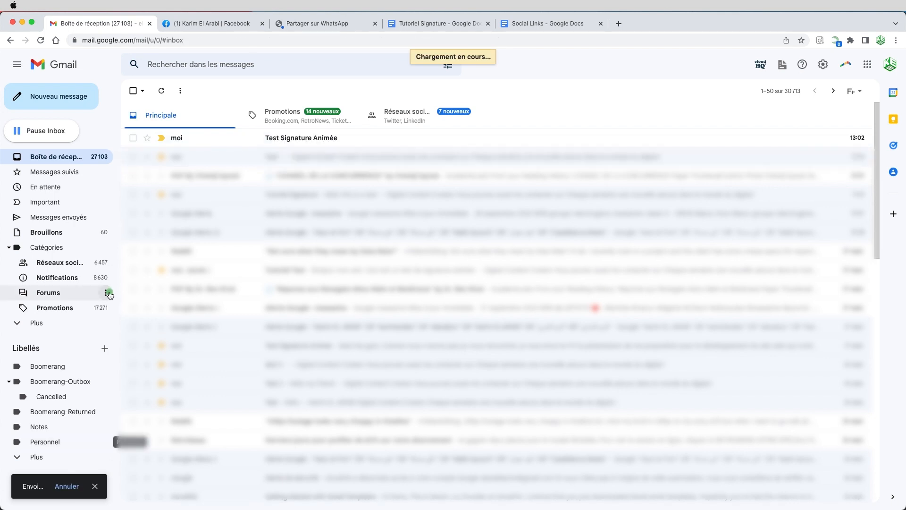
click(344, 137)
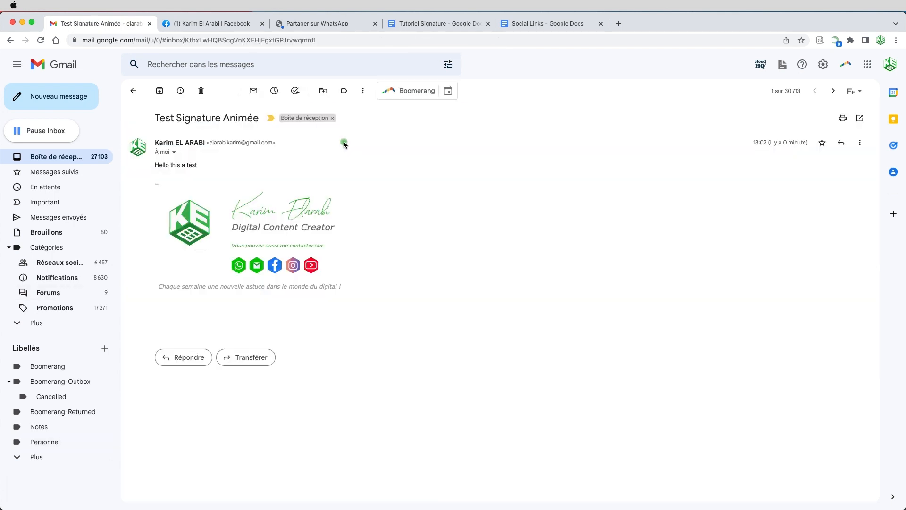